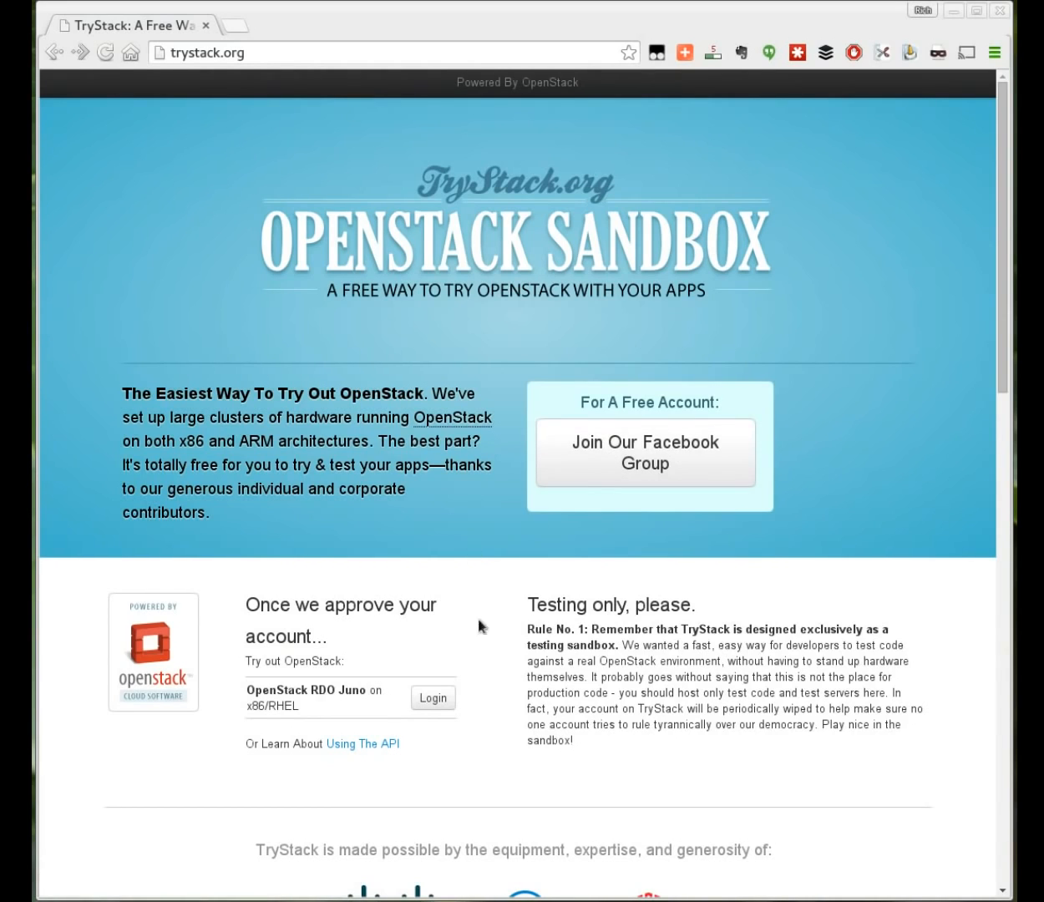
Step: Log in to the TryStack dashboard with Facebook and expand the sidebar's Network section
left_click(446, 700)
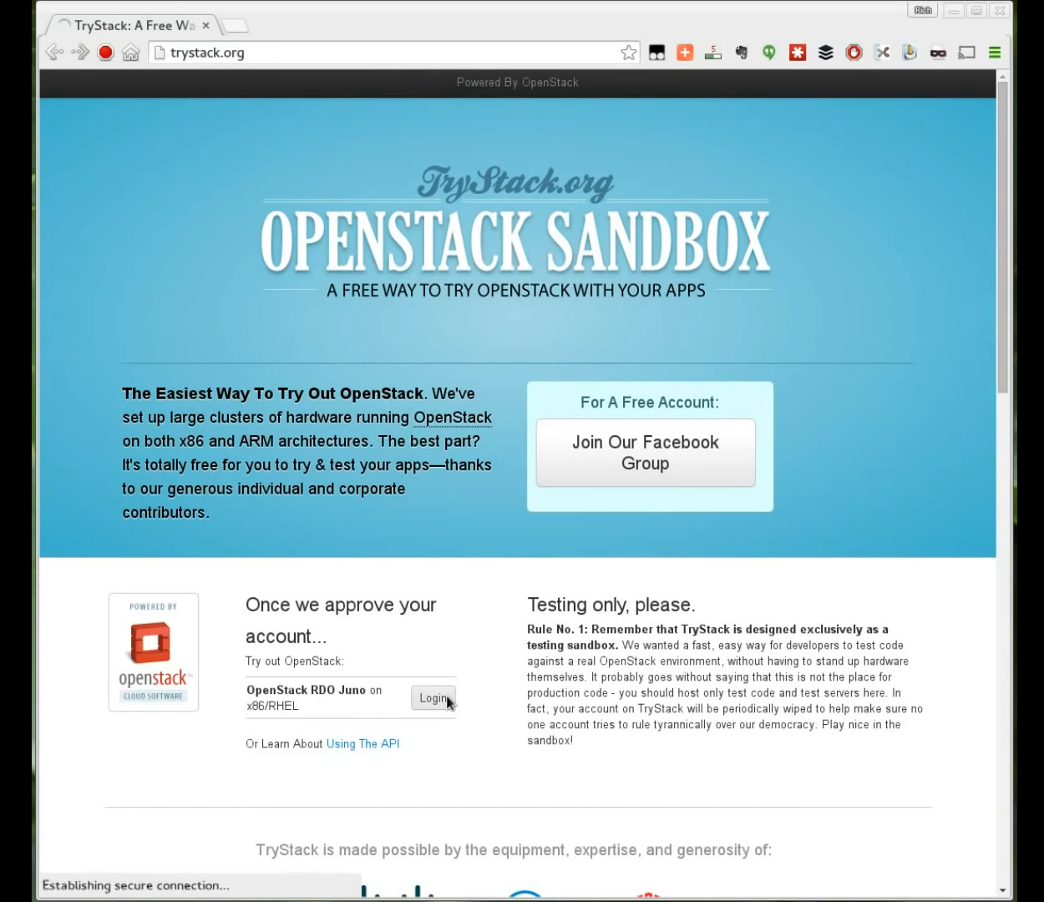
left_click(501, 502)
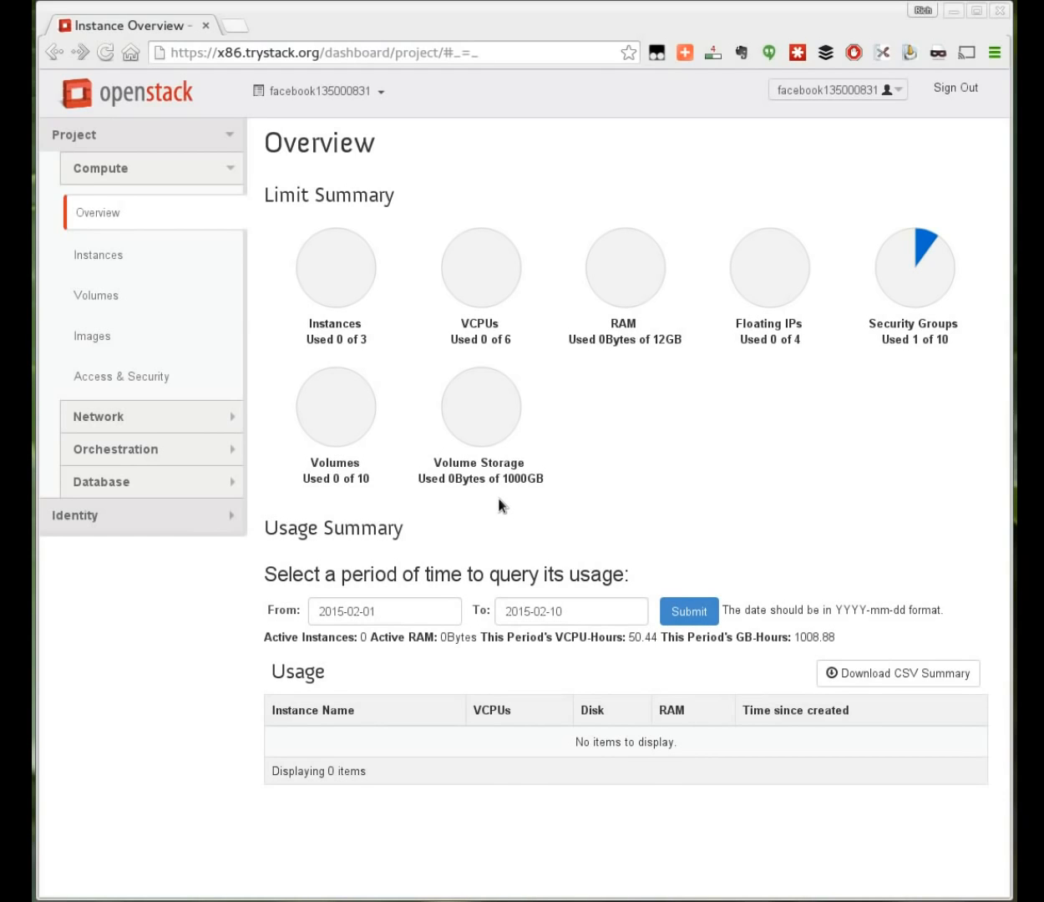
left_click(120, 421)
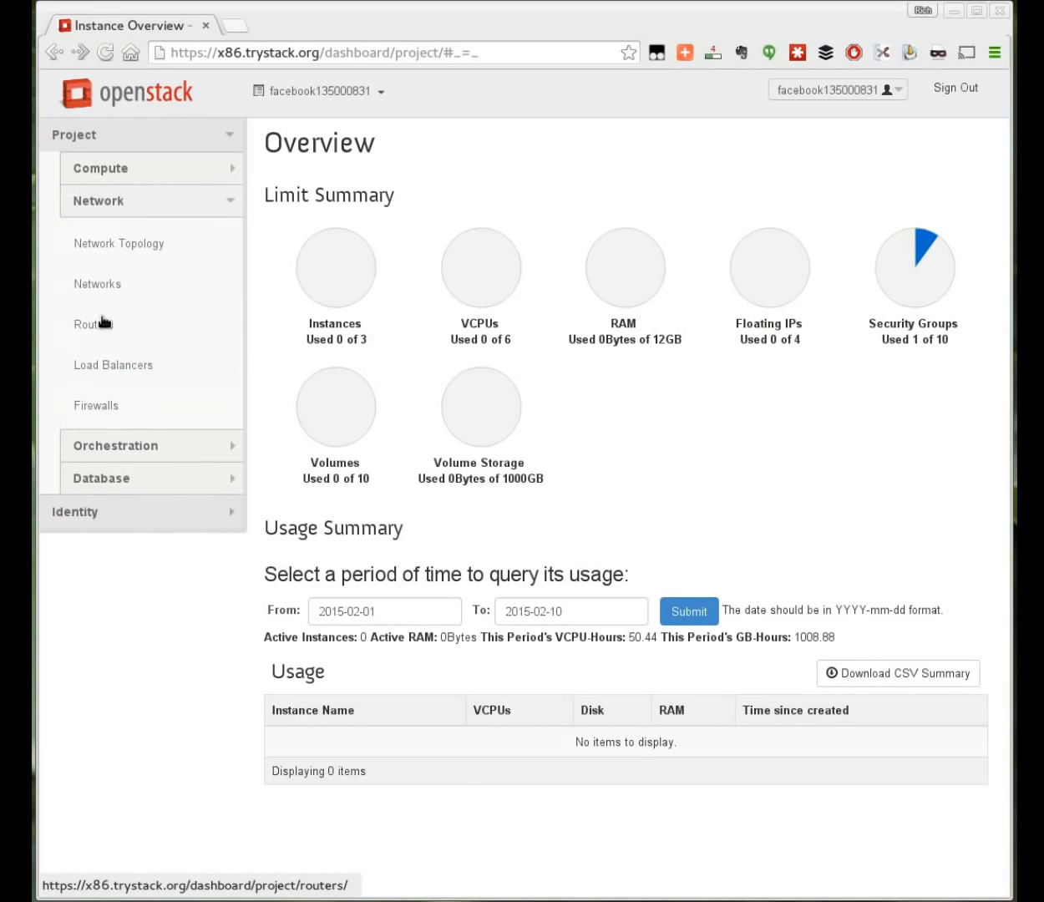
Step: Create network 'internal' with subnet 192.168.37.0/24 and DNS name server 8.8.8.8
left_click(105, 288)
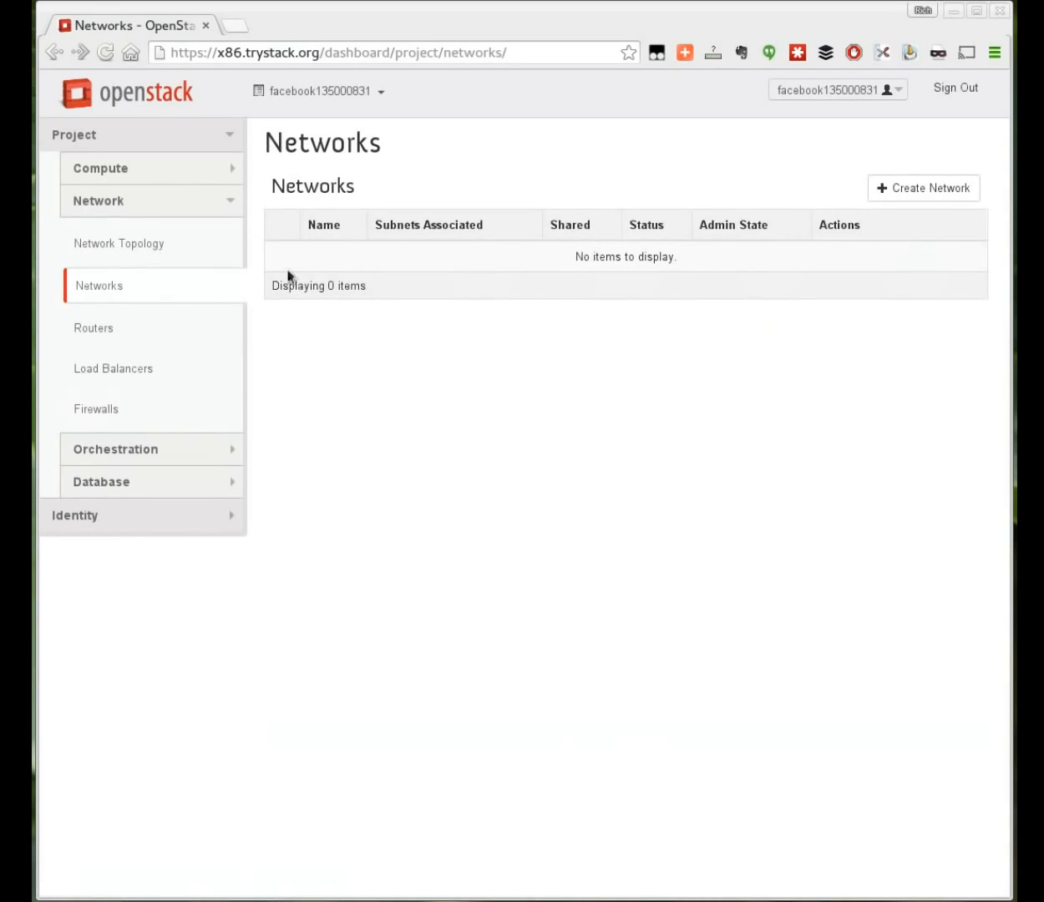
left_click(929, 189)
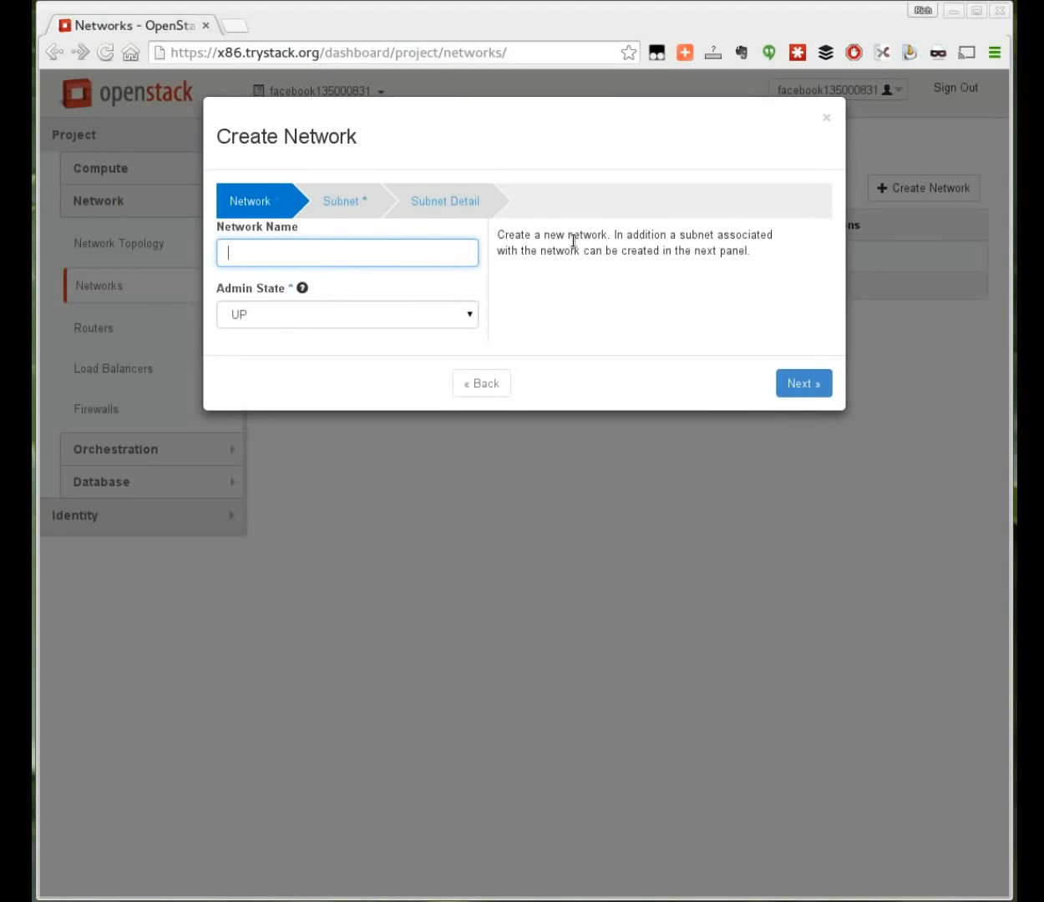
type("internal")
left_click(344, 209)
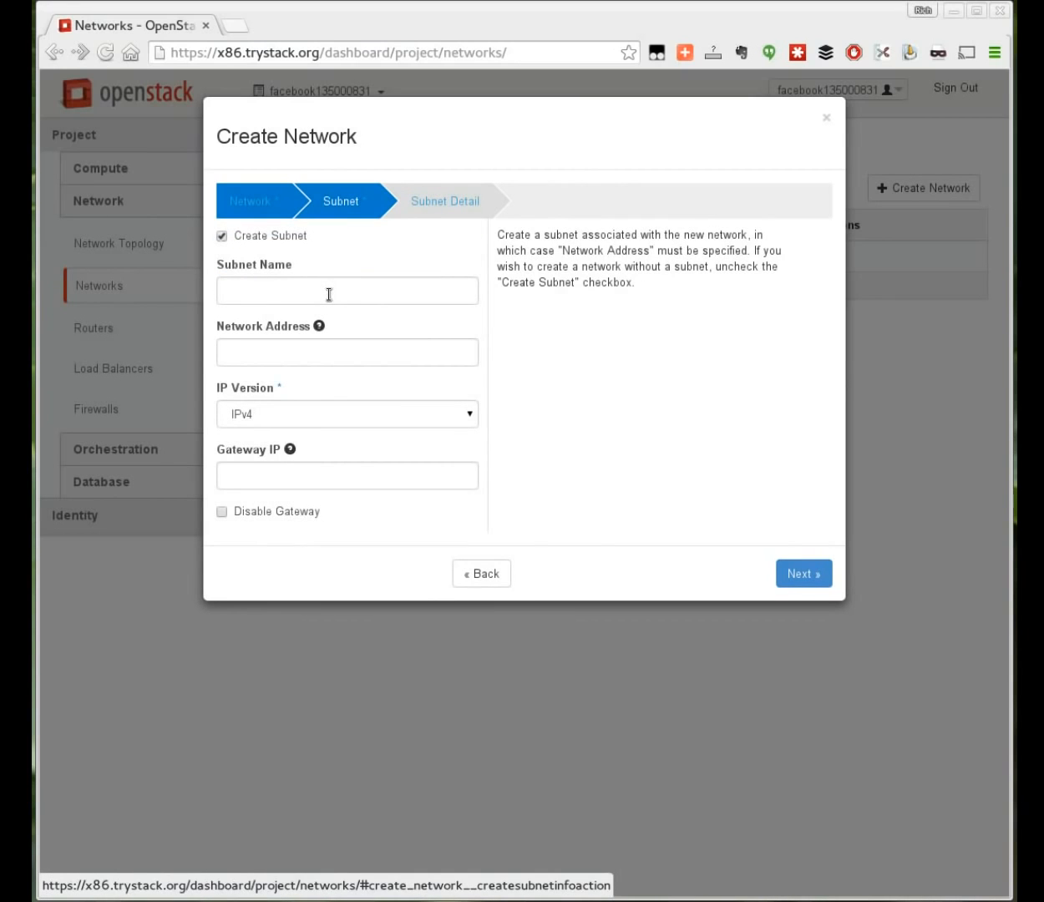
left_click(311, 349)
type("192.168.37.0/24")
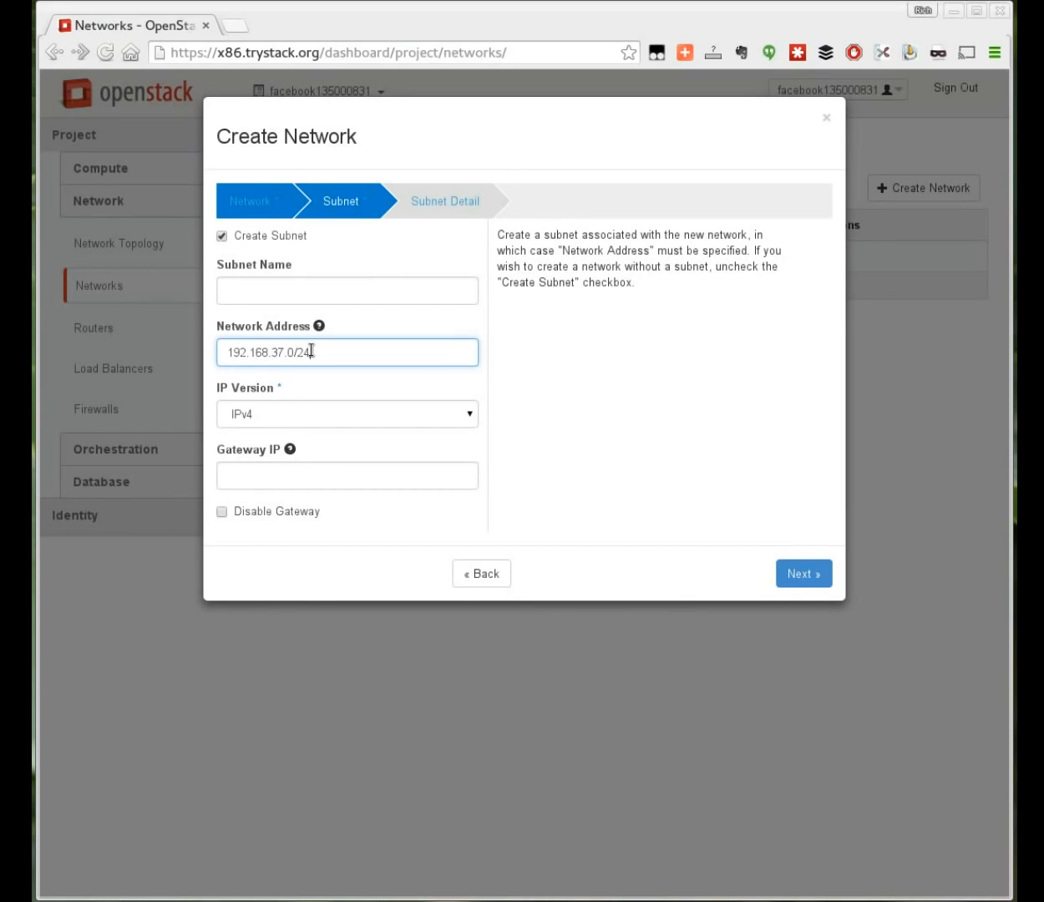
left_click(450, 205)
left_click(391, 404)
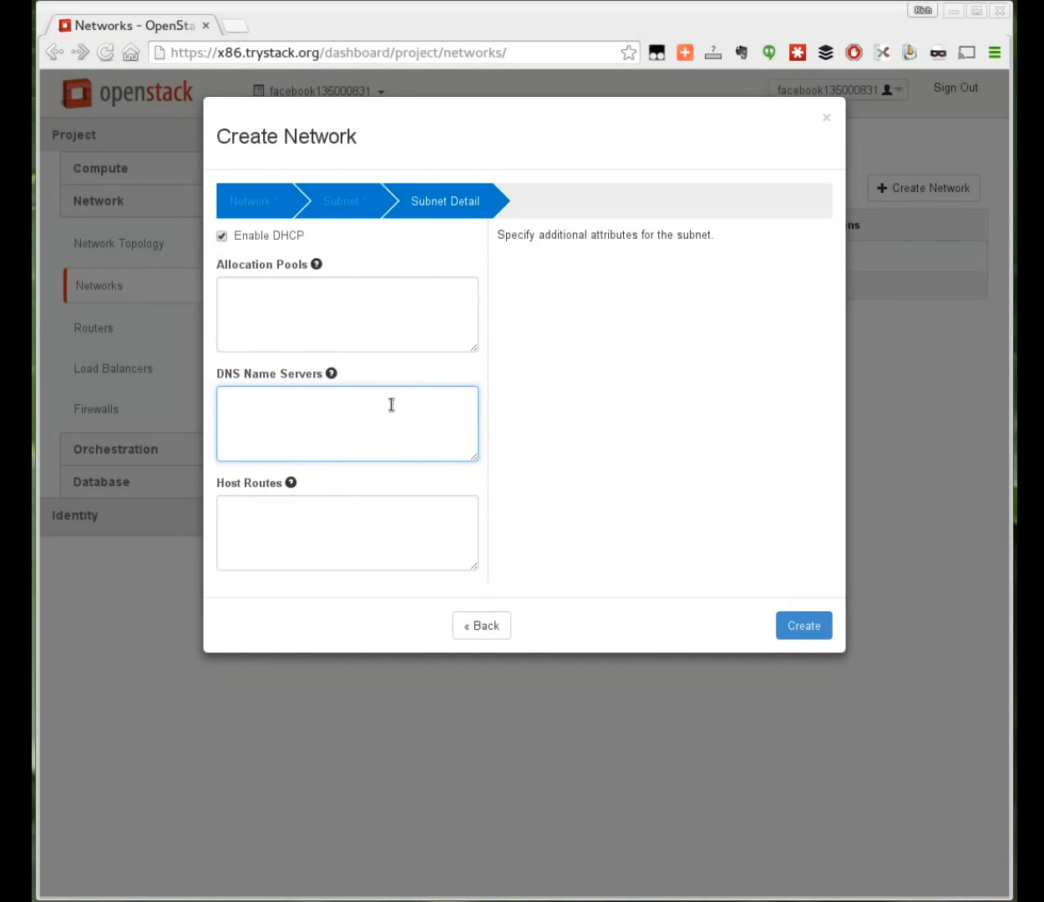
type("8.8.8.8")
left_click(821, 625)
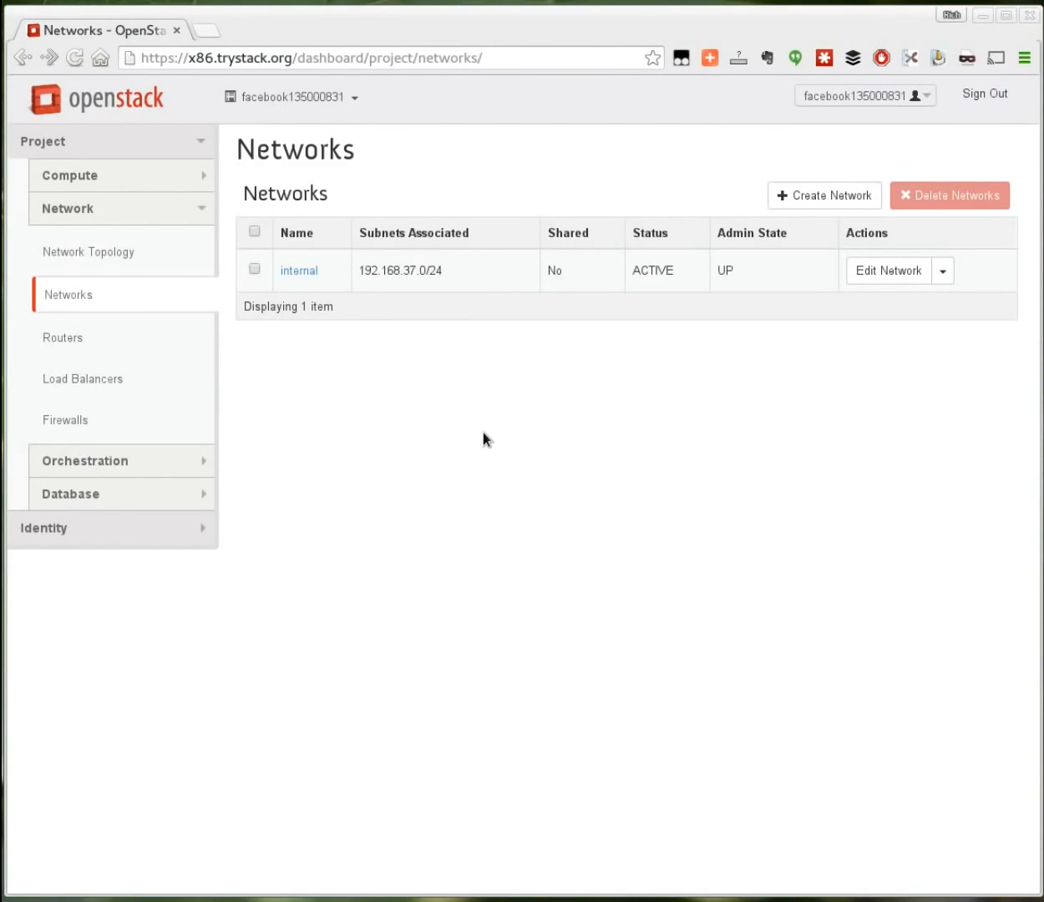
Step: Start launching a new instance named cent7_01 from the Instances page
left_click(70, 177)
left_click(65, 257)
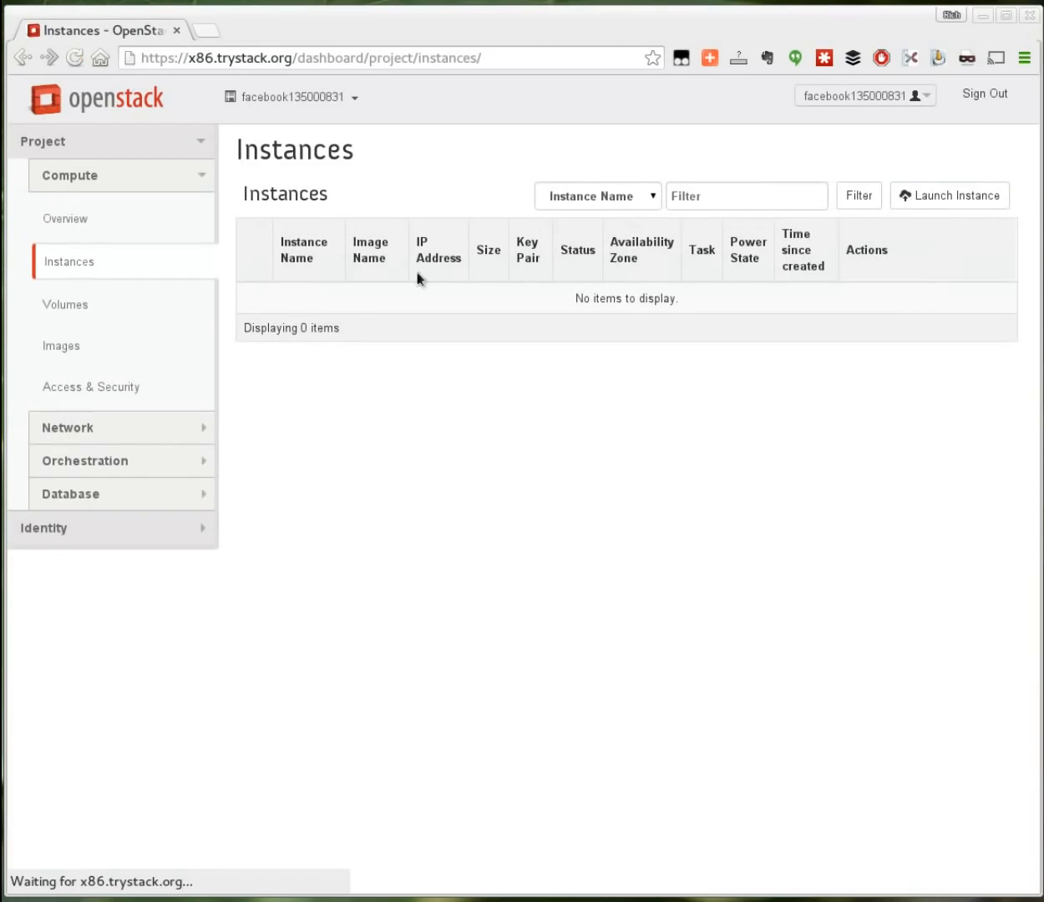
left_click(934, 205)
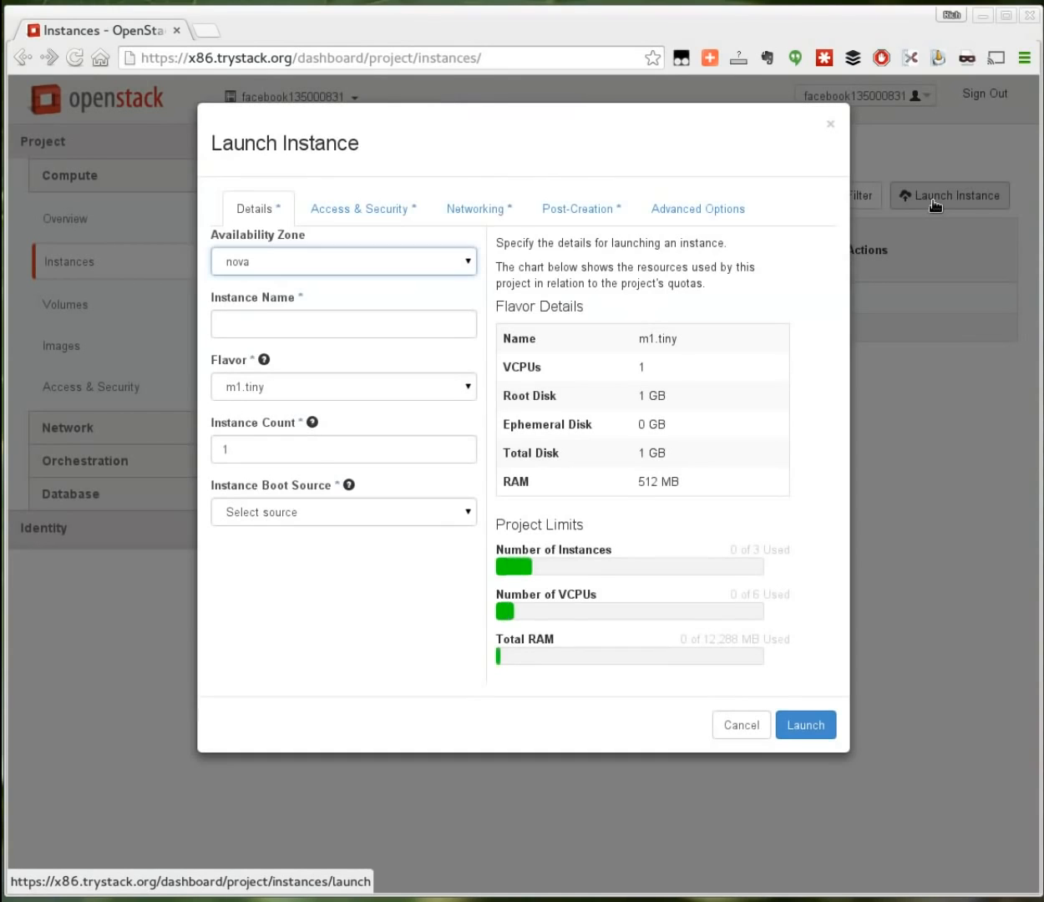
left_click(277, 325)
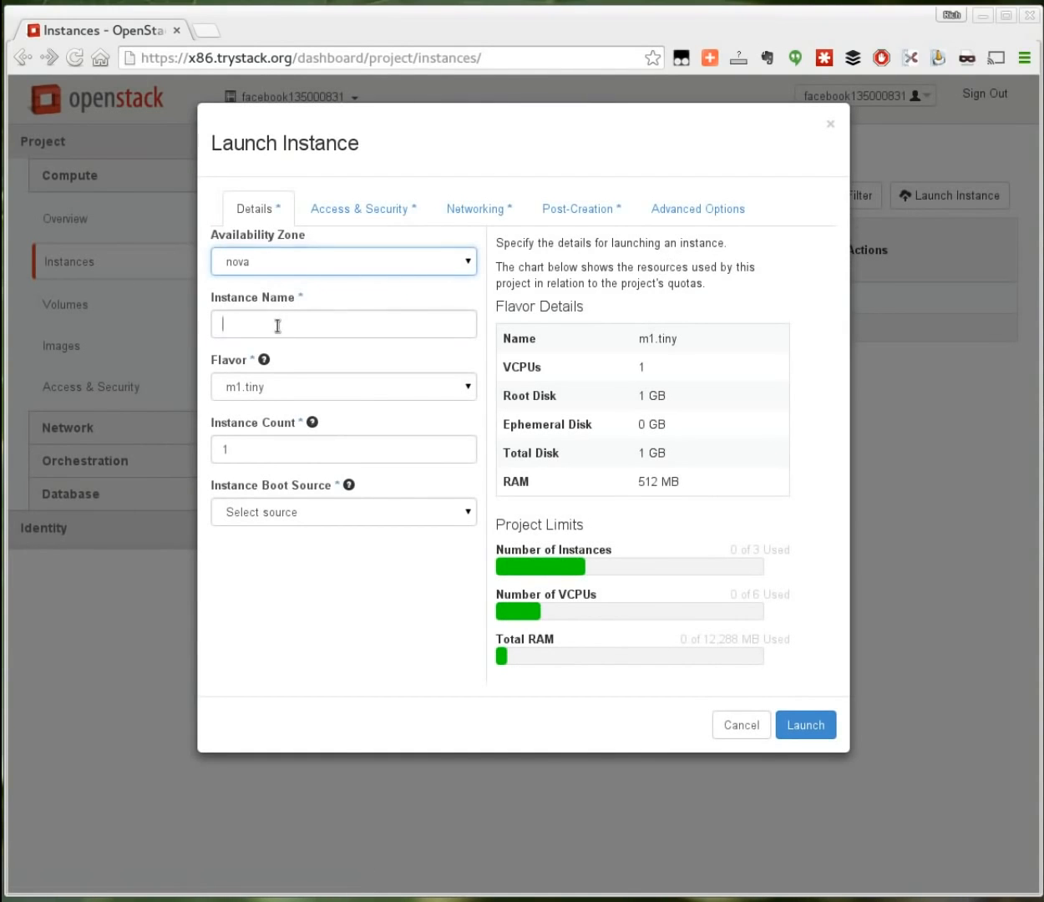
type("cent7")
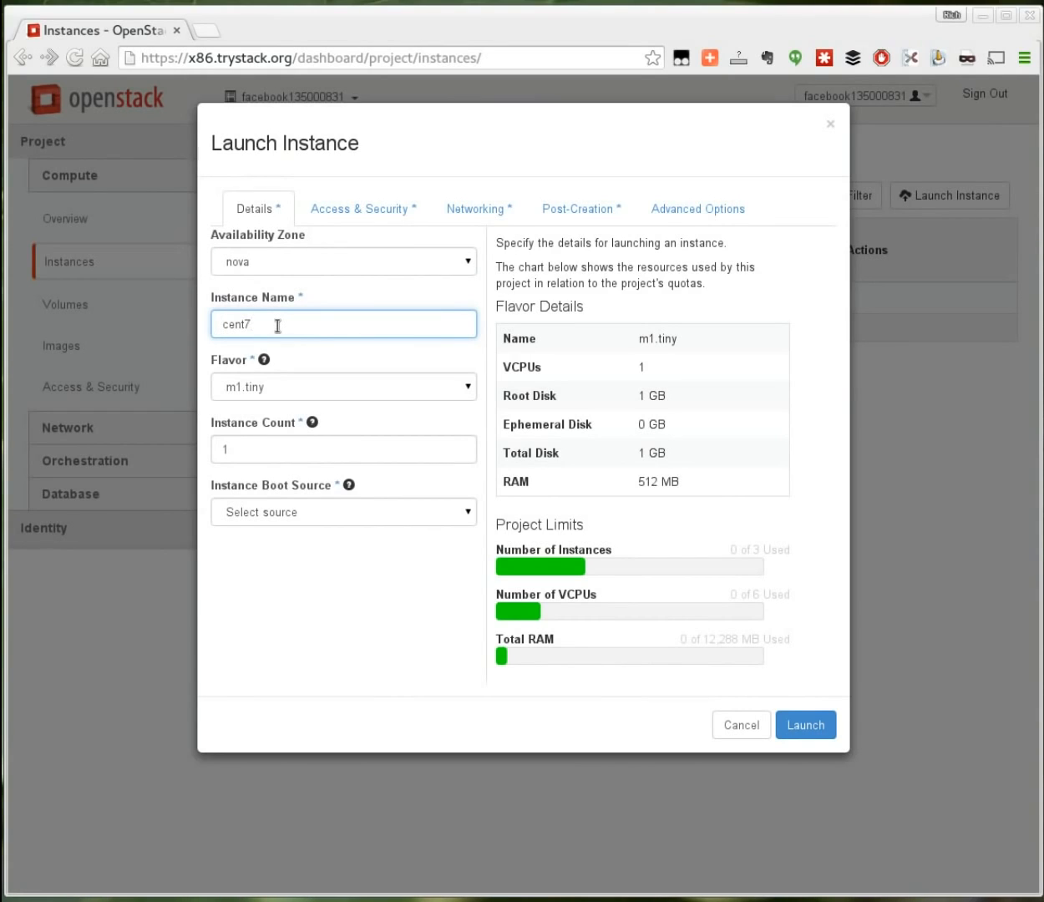
type("_01")
Step: Give the instance flavor m1.small and boot it from the CentOS 7 x86_64 image
left_click(264, 387)
left_click(260, 323)
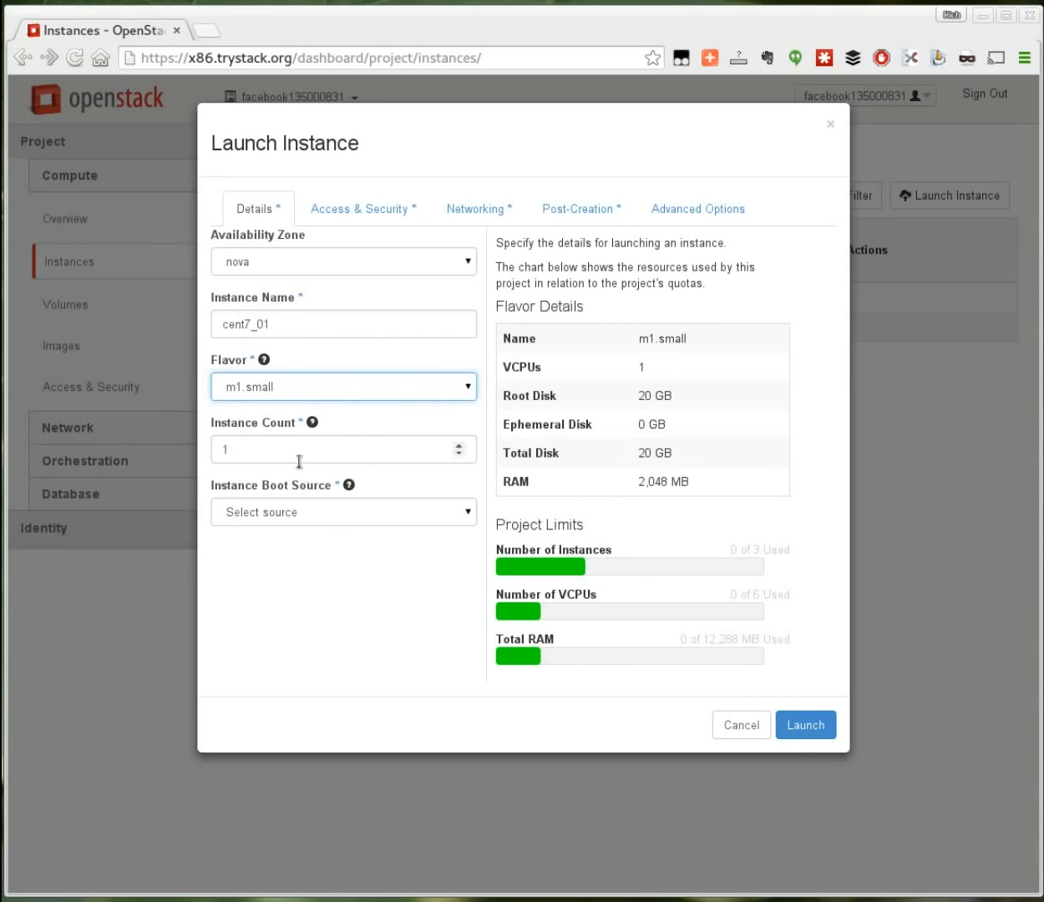
left_click(292, 512)
left_click(277, 433)
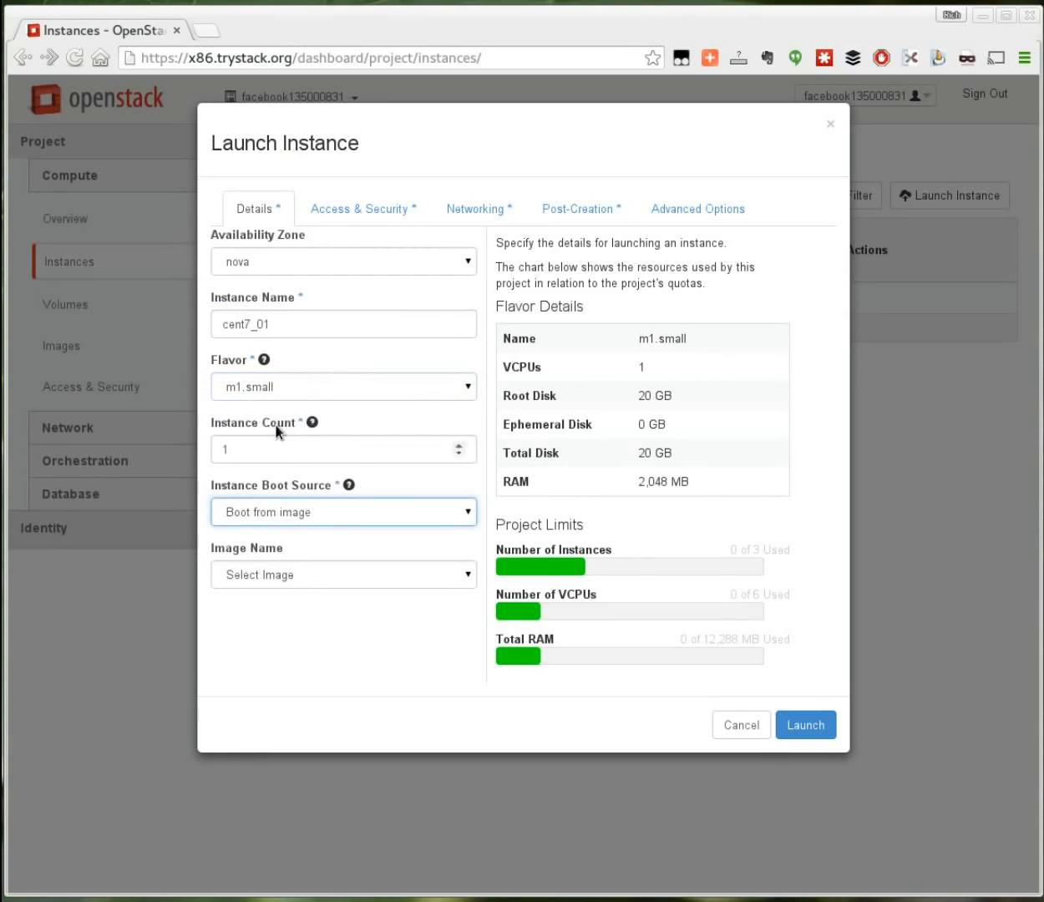
left_click(298, 576)
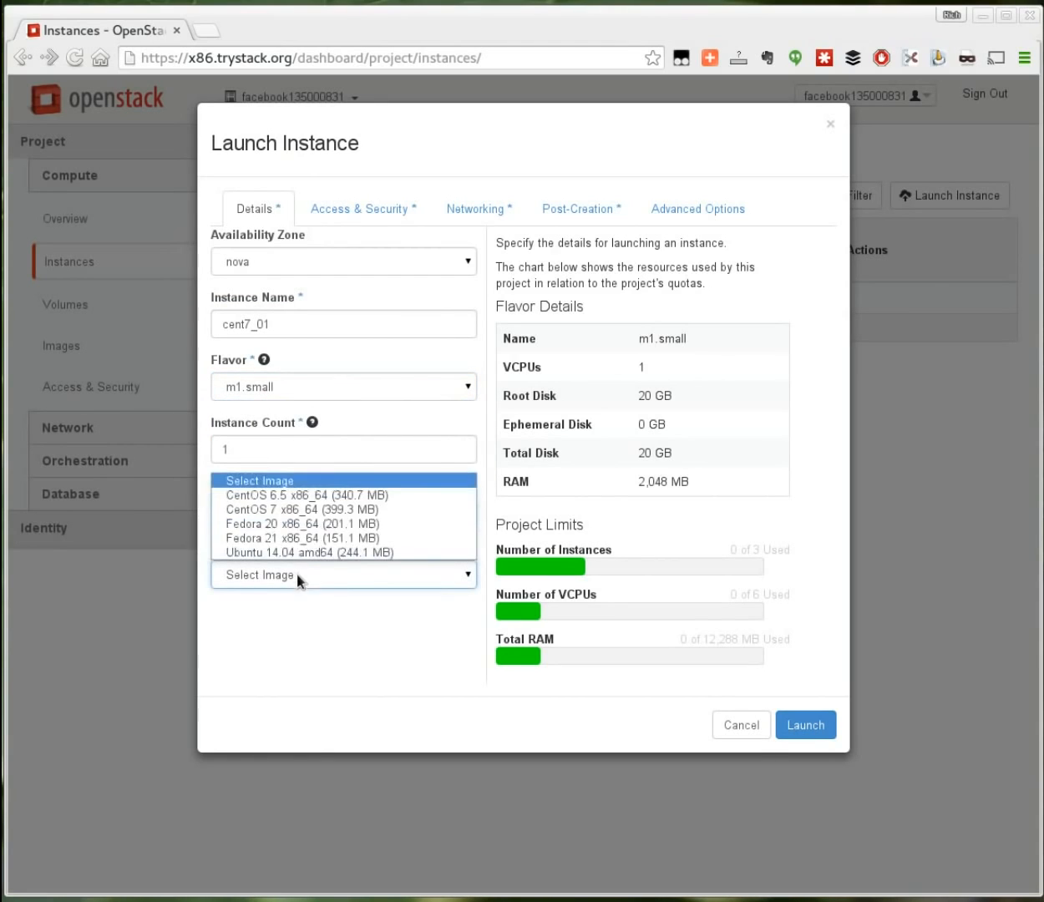
left_click(281, 509)
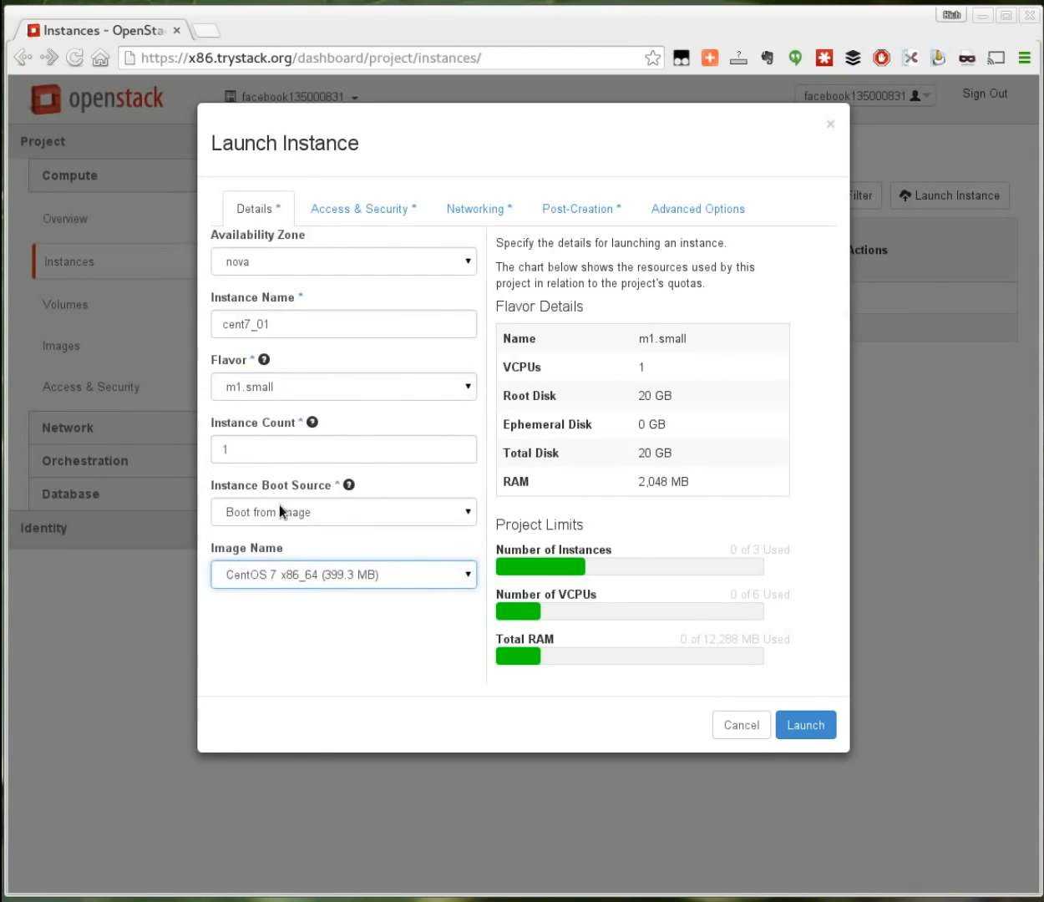
left_click(368, 213)
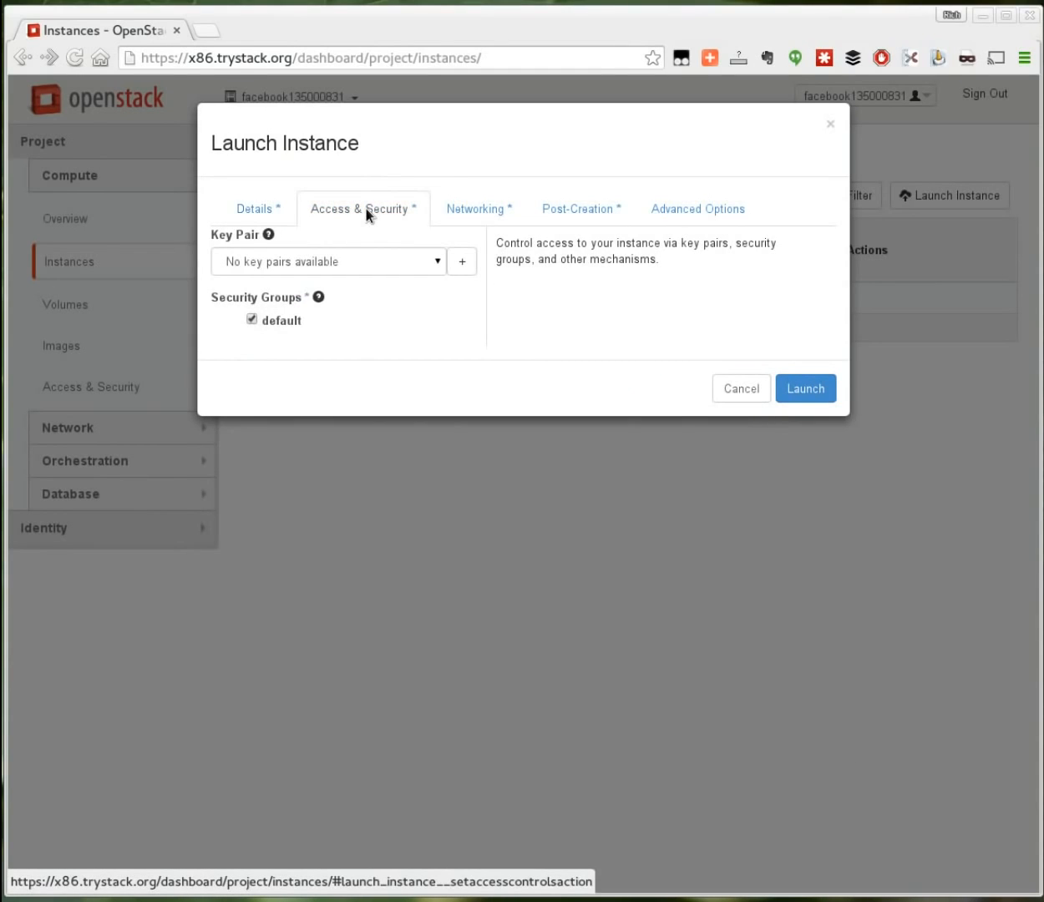
Step: Start importing a new key pair, enter its name, and switch to the terminal
left_click(462, 262)
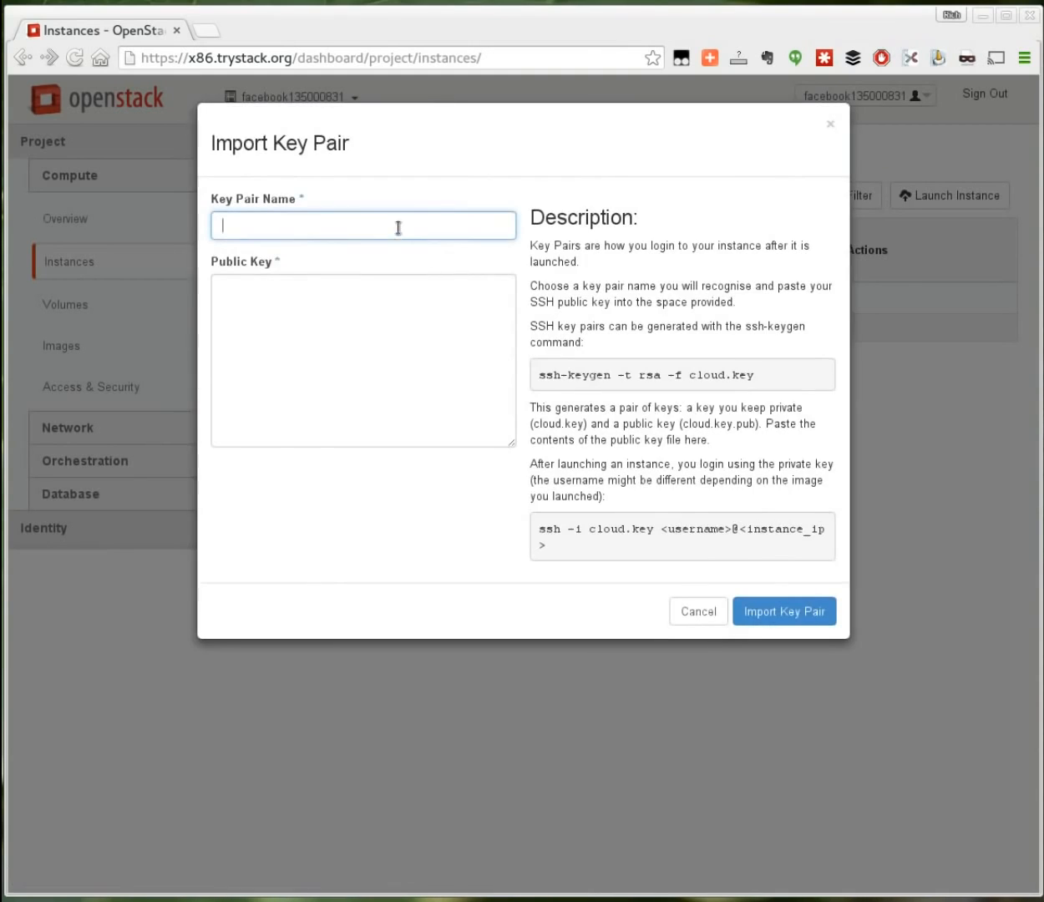
key("Tab")
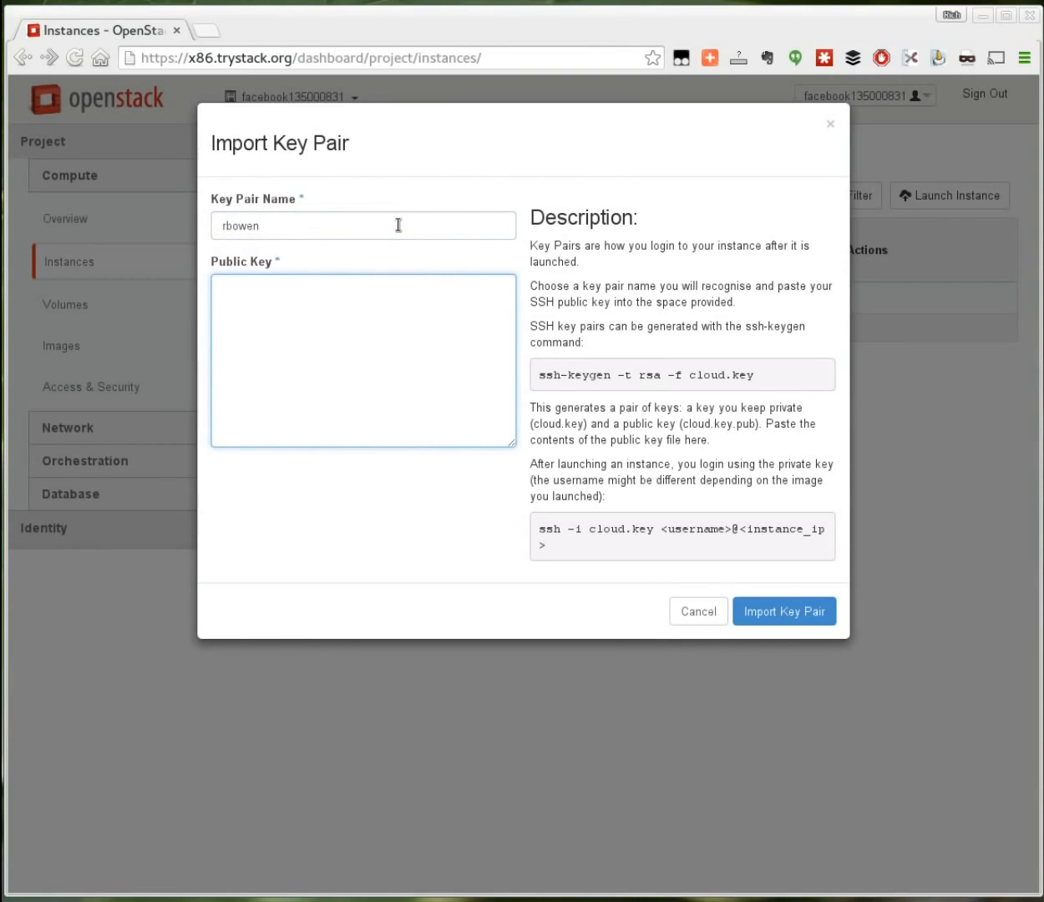
key("alt+Tab")
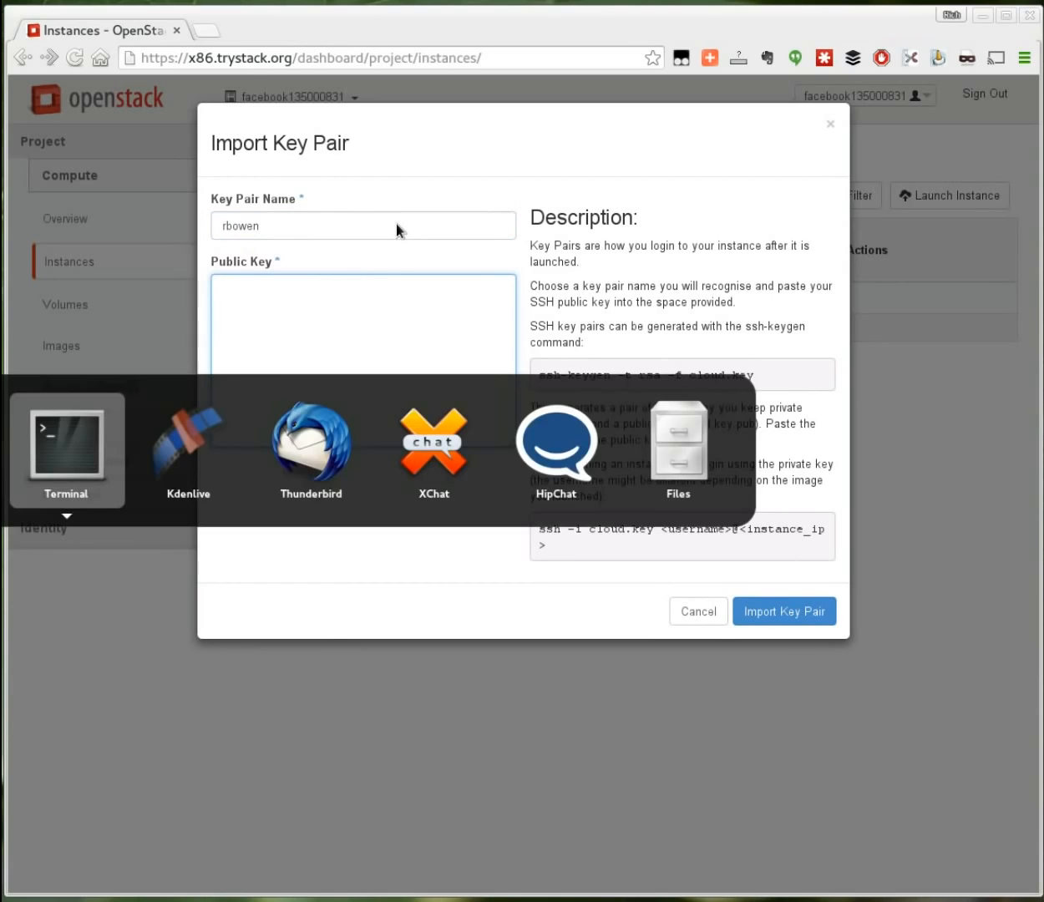
Step: Print the public key file id_rsa.pub in the terminal with cat
type("cat")
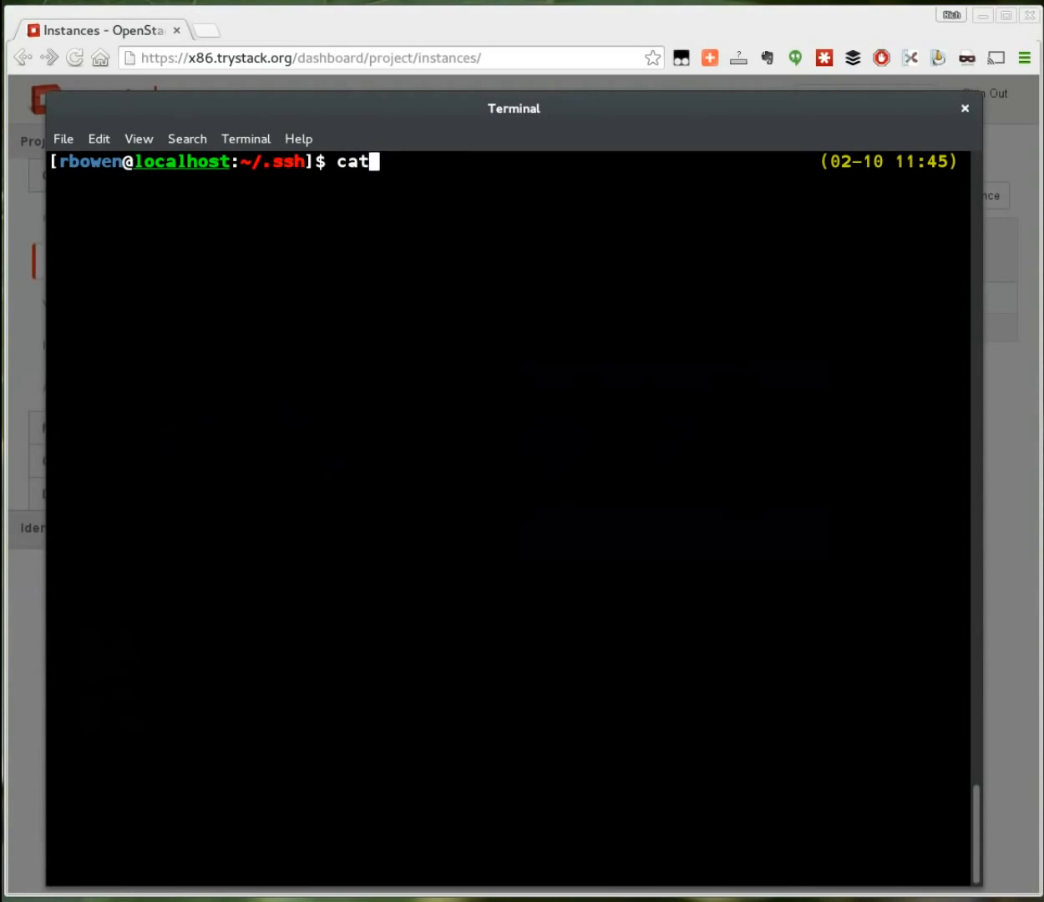
type(" id_pu")
key("Tab")
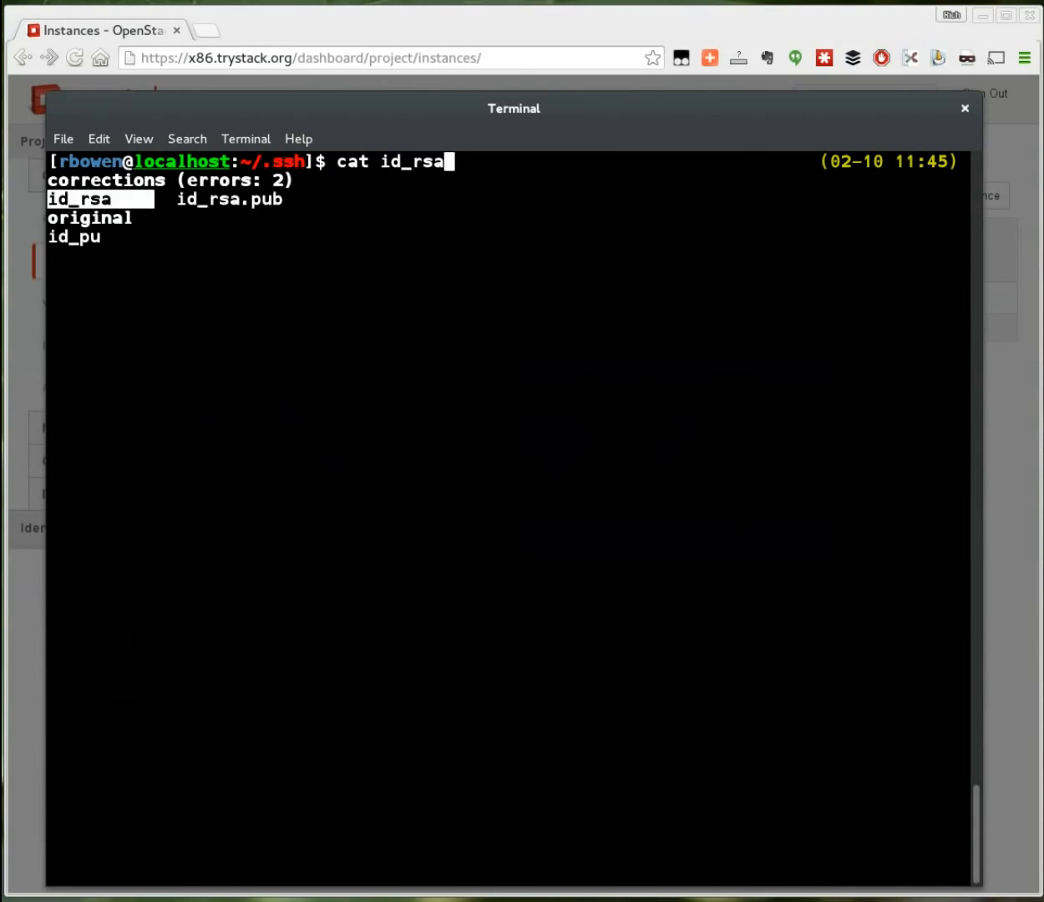
type(".")
key("BackSpace")
key("BackSpace")
type(".pub")
key("Return")
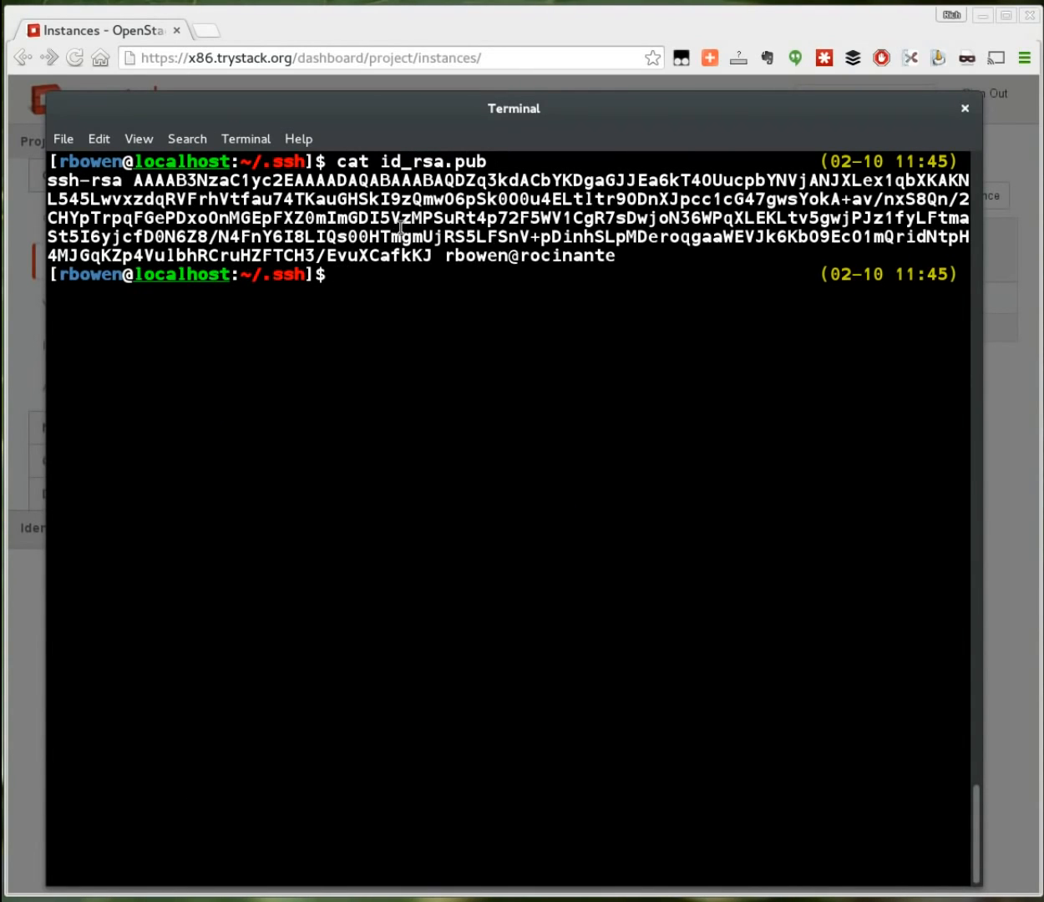
Step: Copy the printed key into the dashboard's Public Key field
left_click_drag(637, 255, 29, 177)
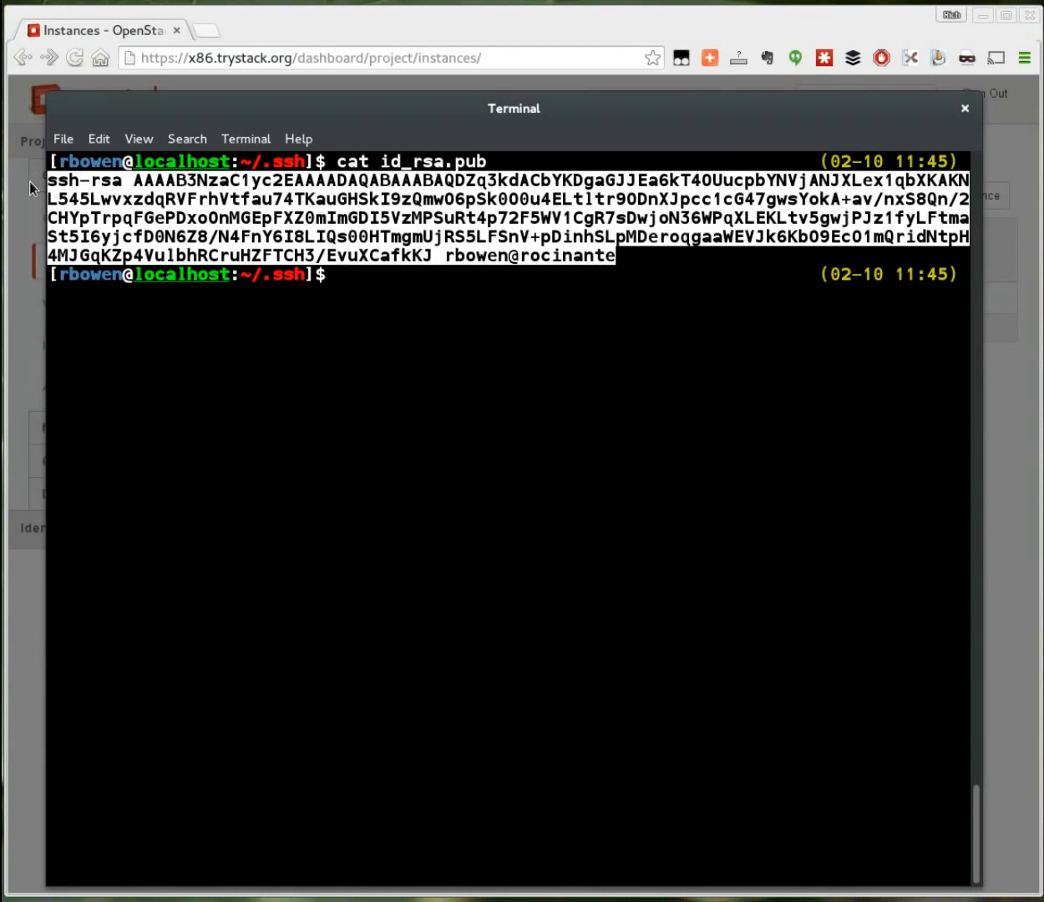
key("alt+Tab")
middle_click(274, 326)
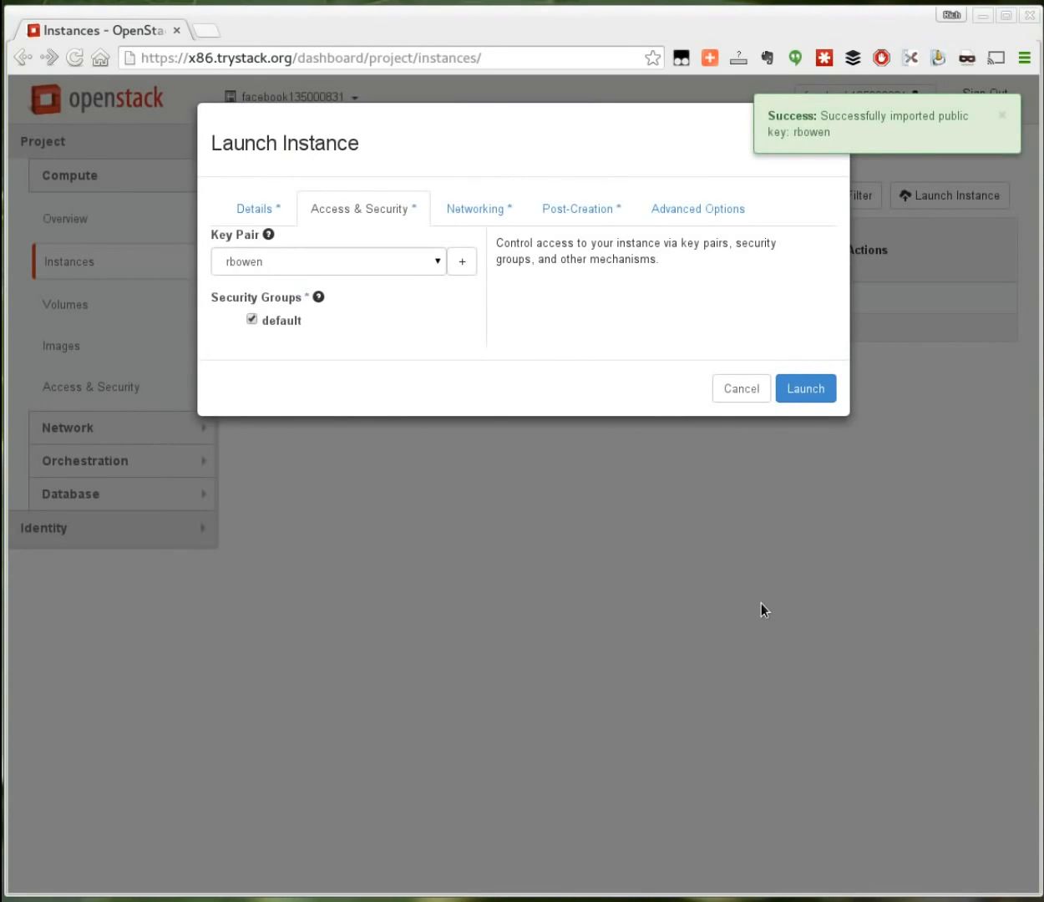
Step: Launch instance cent7_01 with the imported key pair on the internal network
left_click(462, 219)
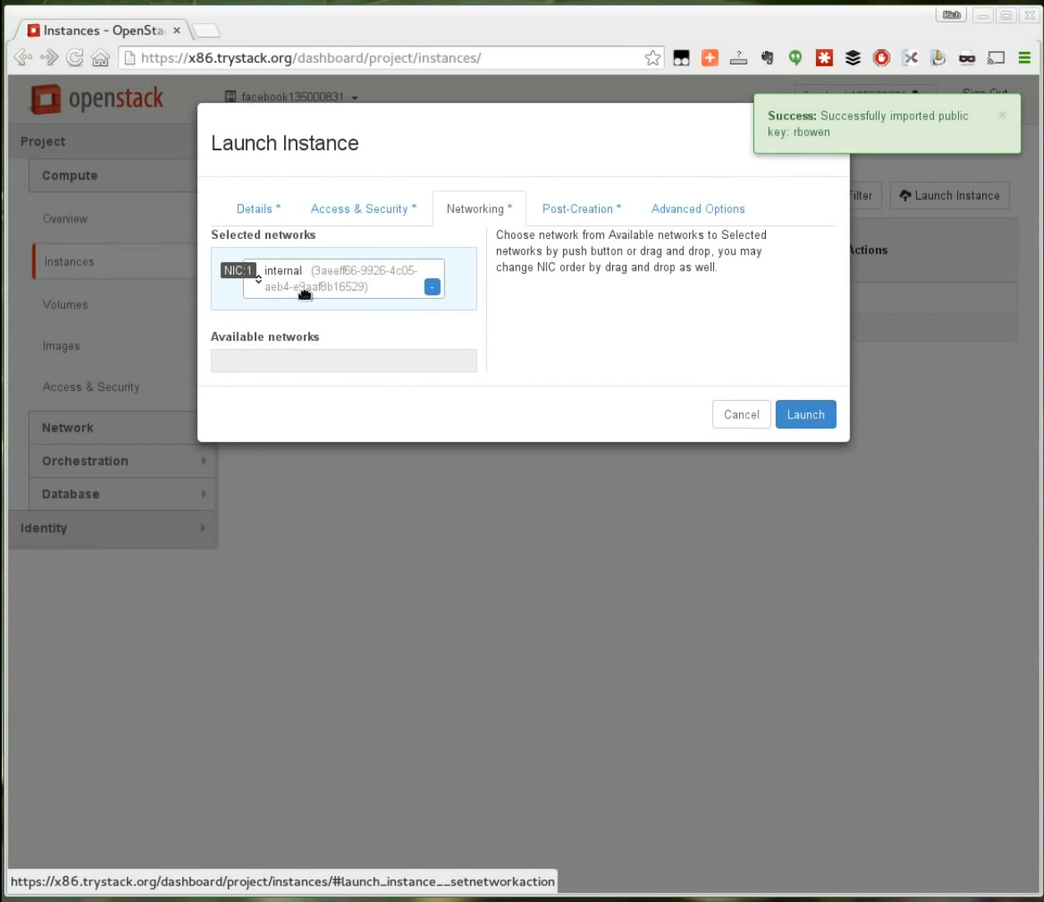
left_click(803, 418)
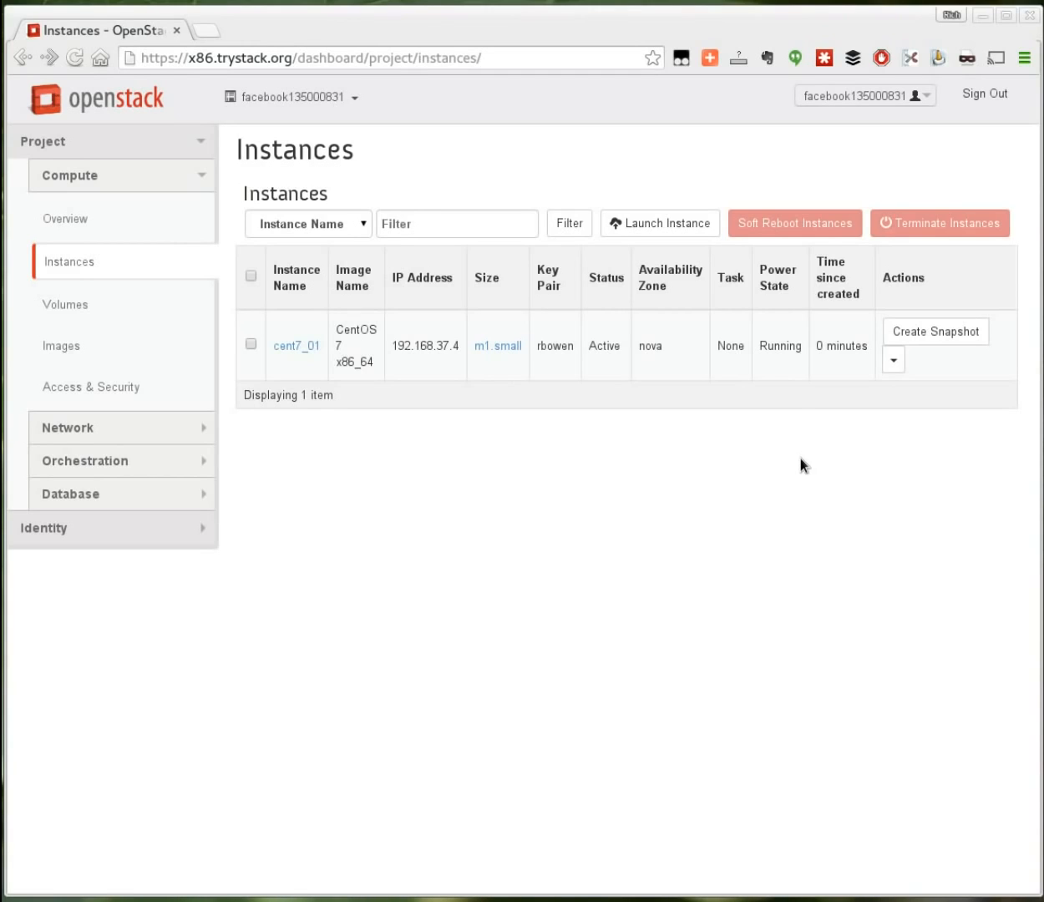
left_click(76, 428)
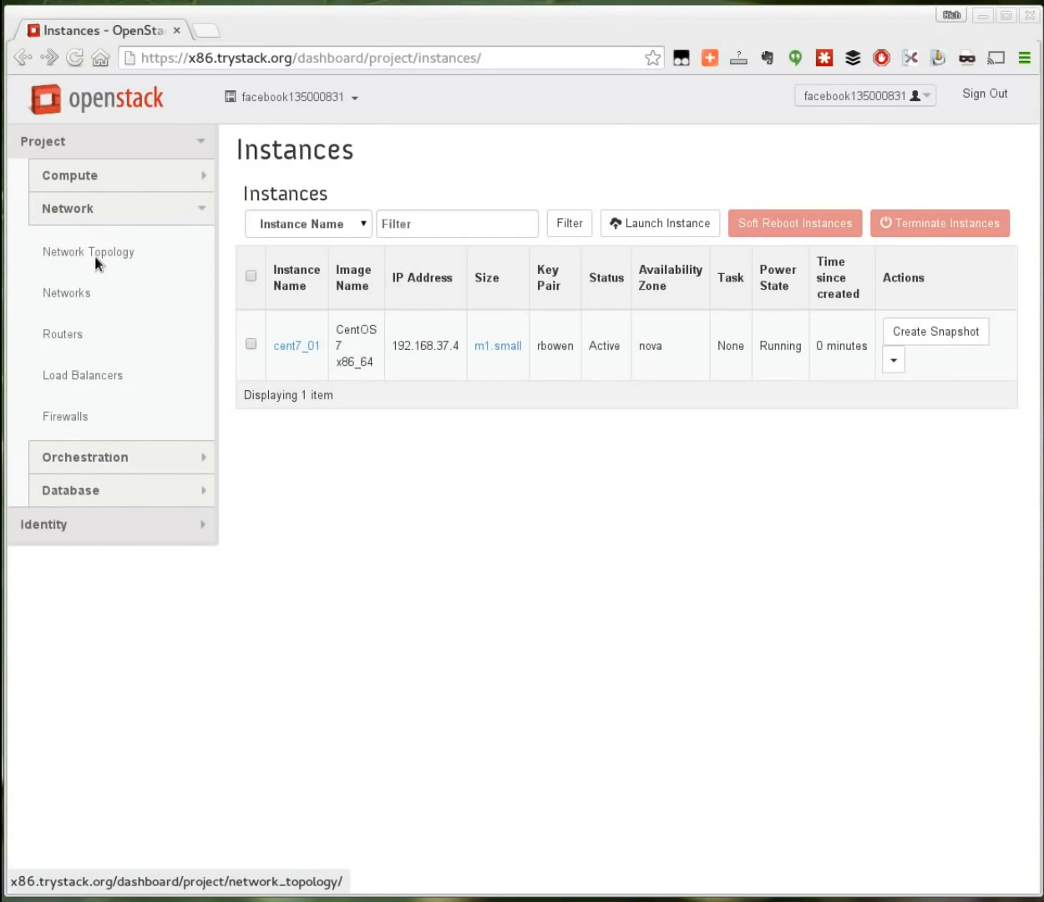
Step: Inspect the network topology diagram, then go to the Routers page
left_click(95, 256)
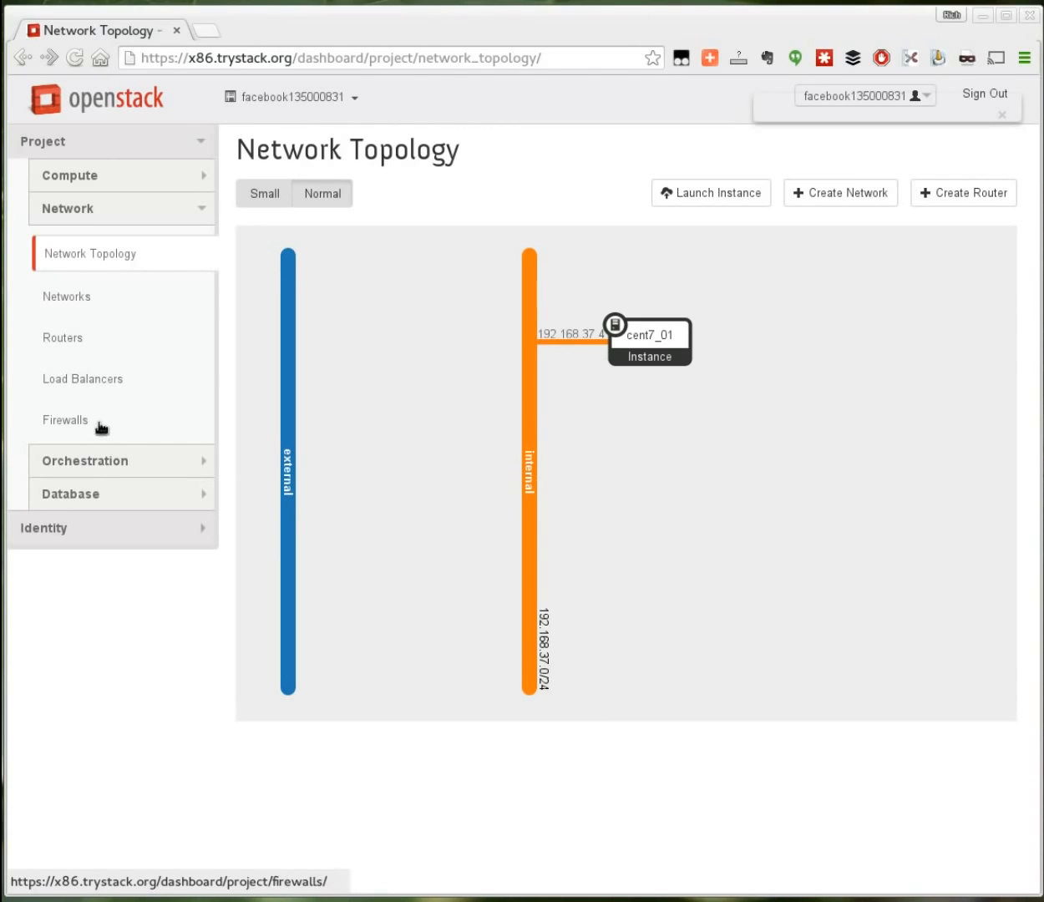
left_click(73, 342)
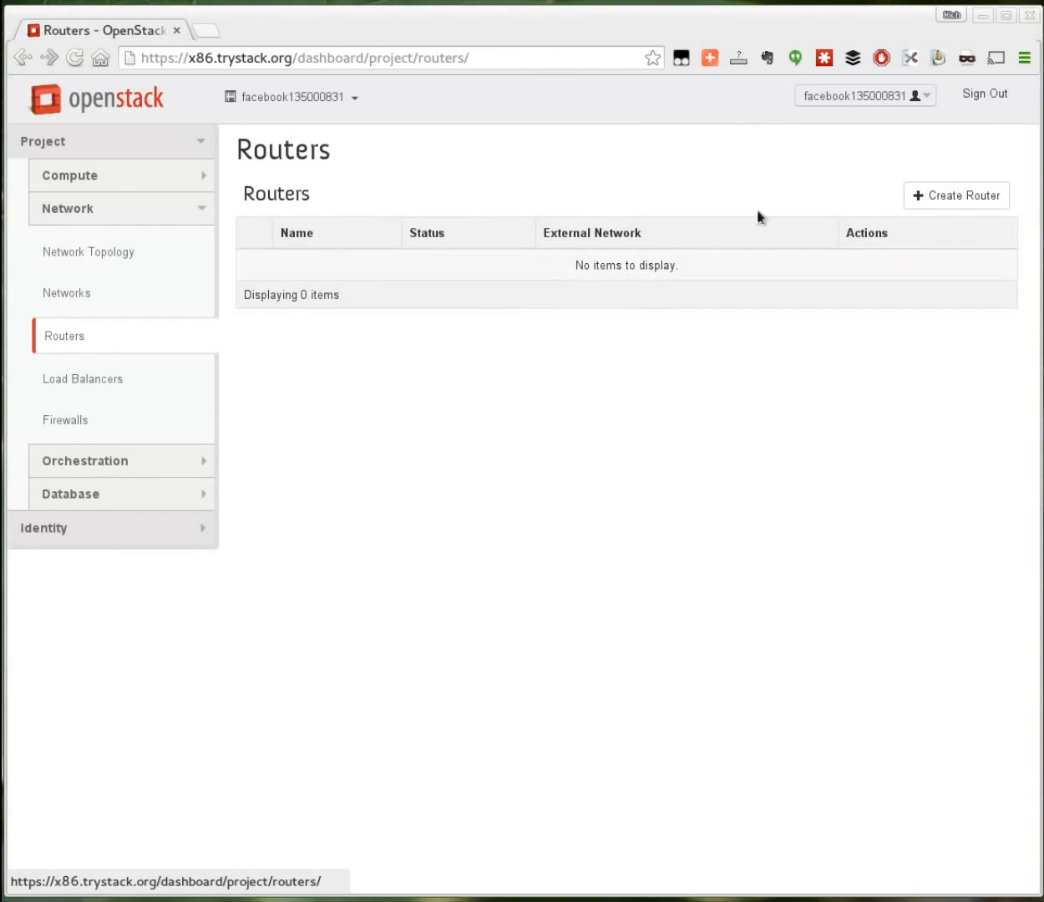
Step: Add a new router with the name router1
left_click(943, 199)
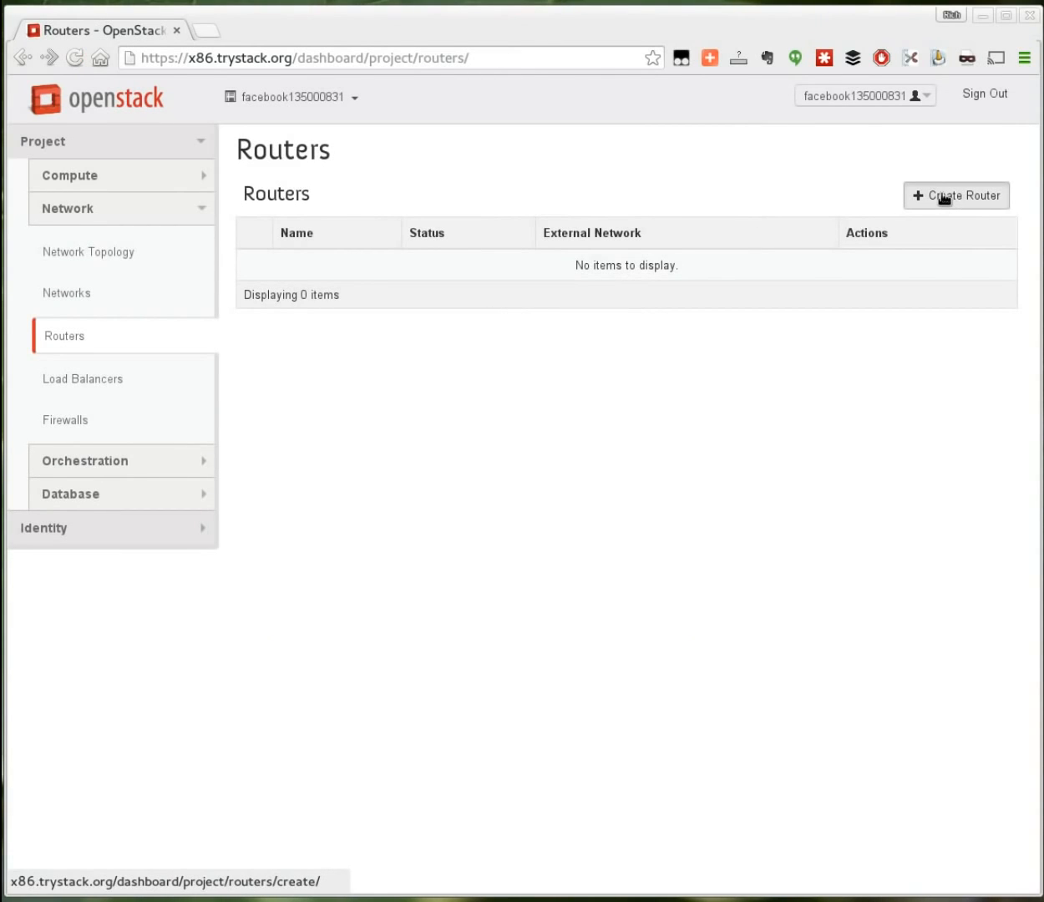
type("router1")
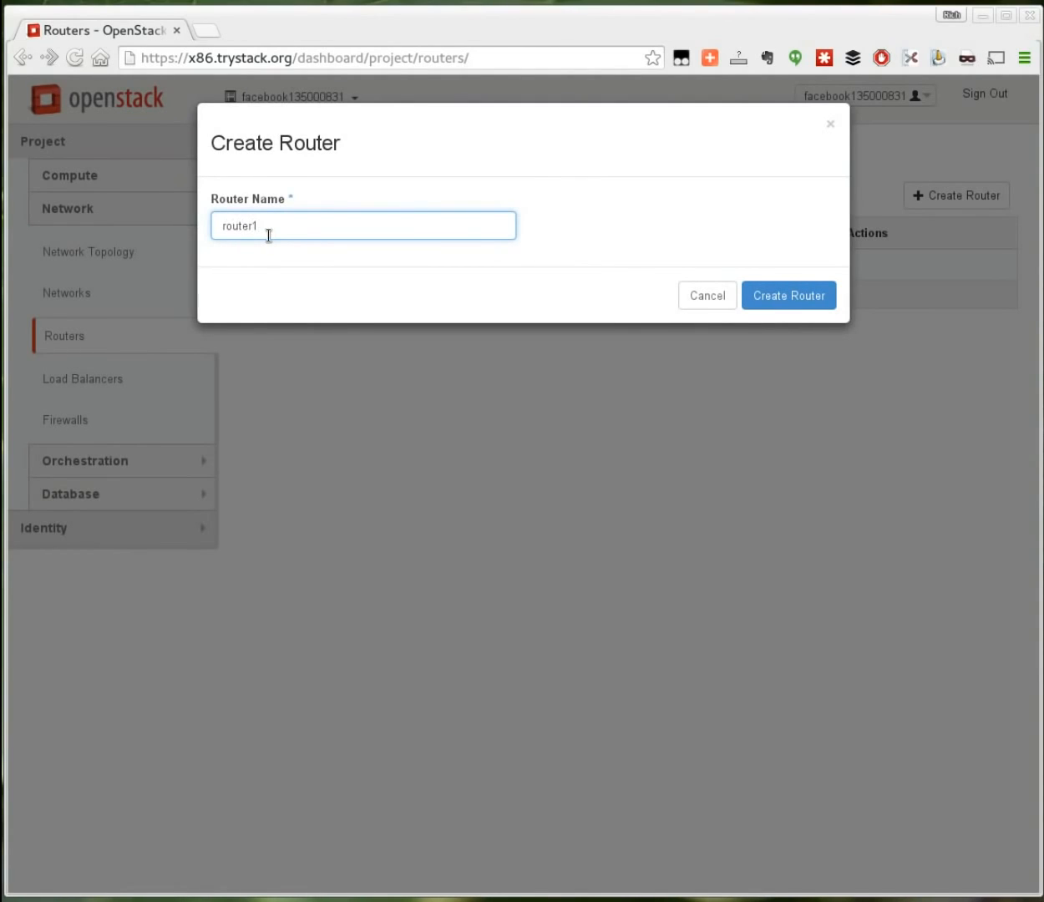
left_click(789, 295)
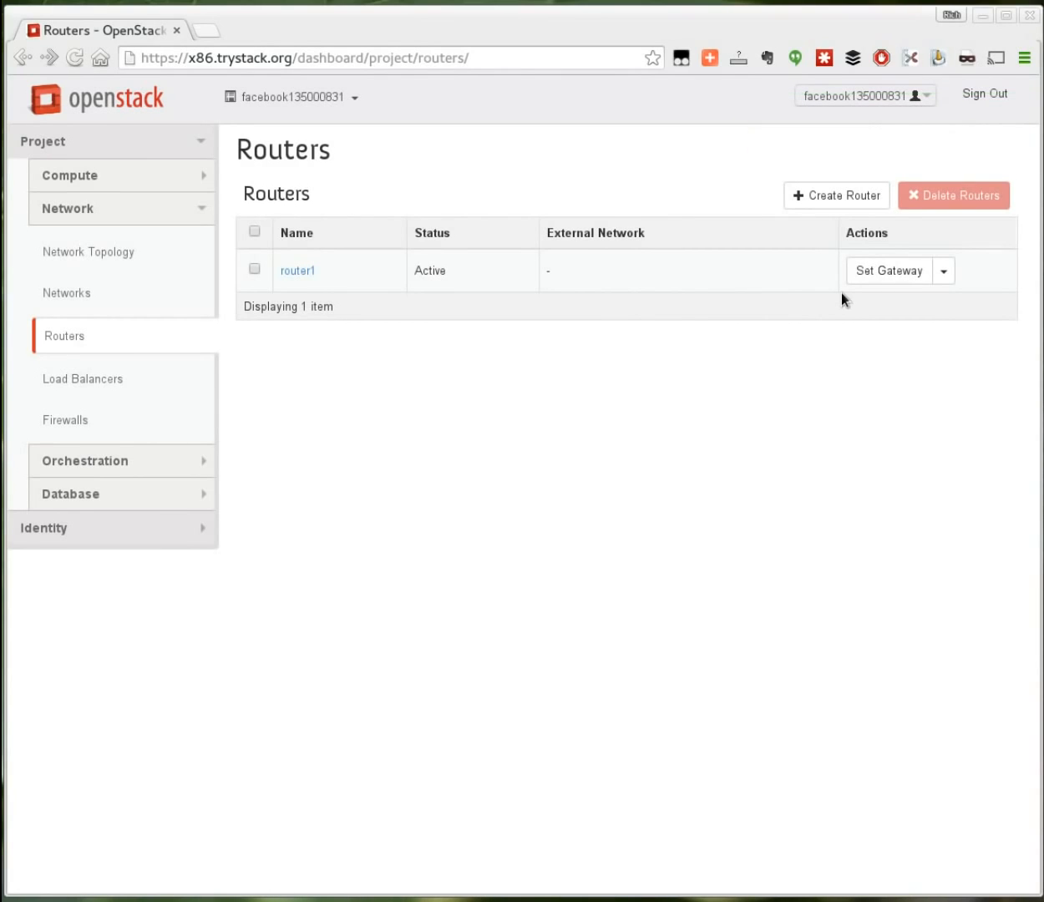
Step: Set router1's gateway to the external network and open its details page
left_click(885, 271)
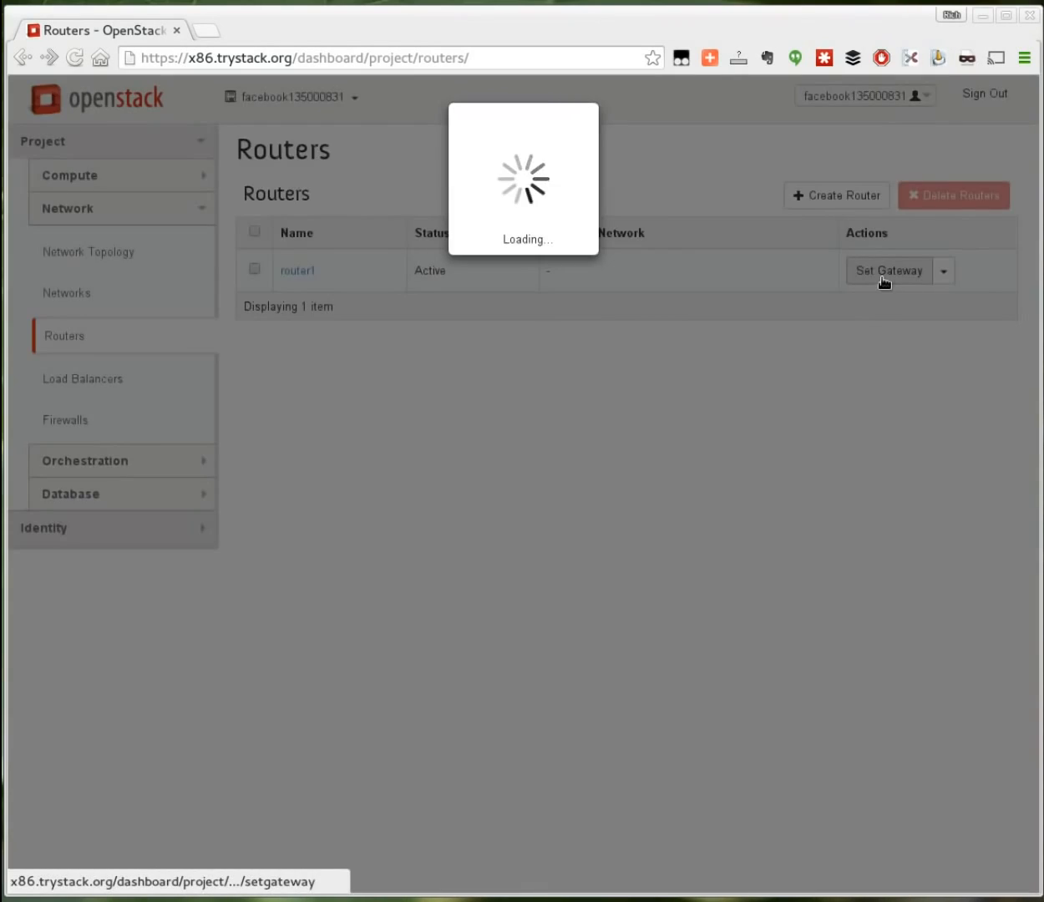
left_click(339, 231)
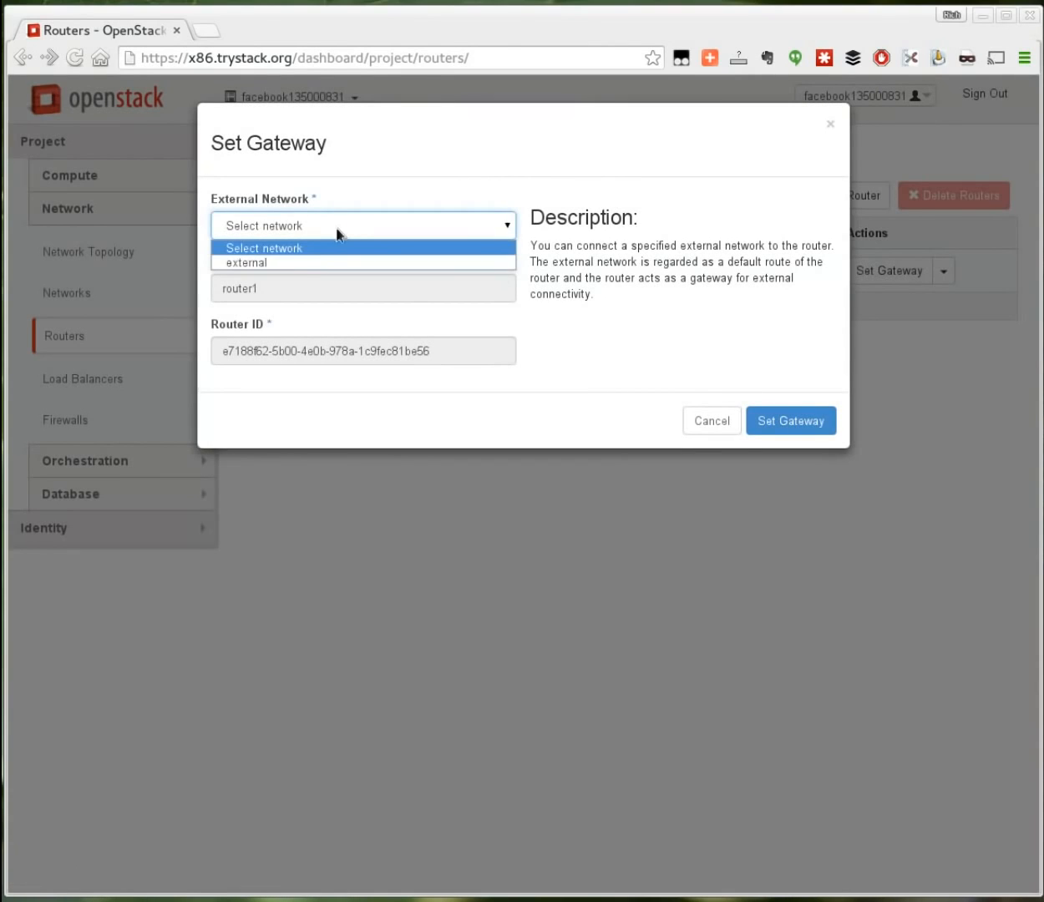
left_click(298, 264)
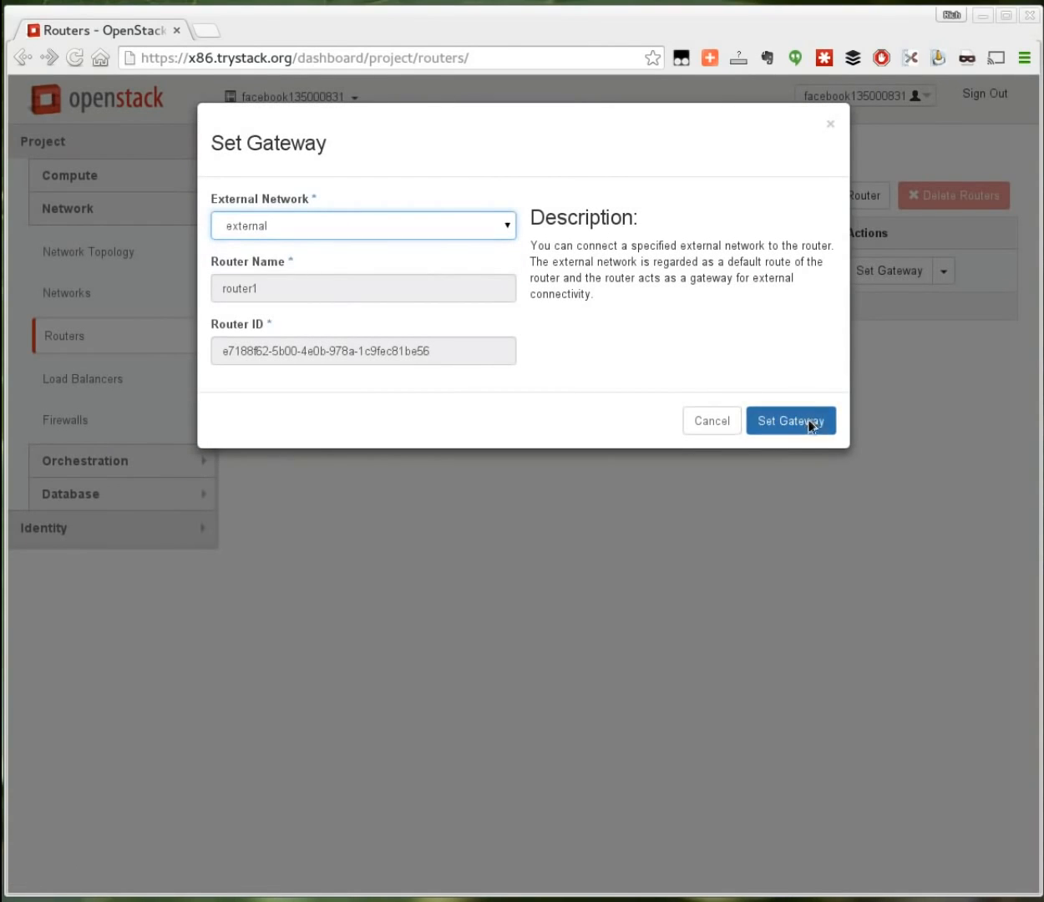
left_click(807, 422)
left_click(314, 273)
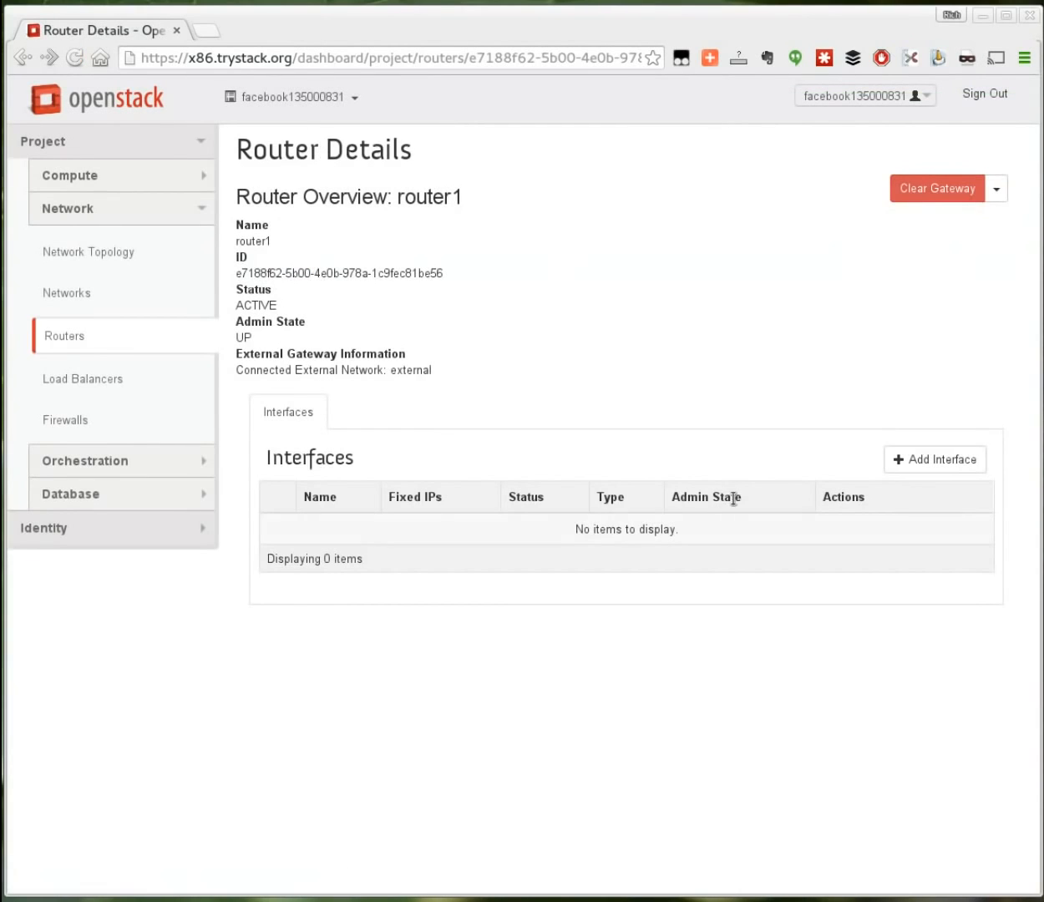
Step: Add a router1 interface on subnet internal 192.168.37.0/24 and check the topology
left_click(924, 462)
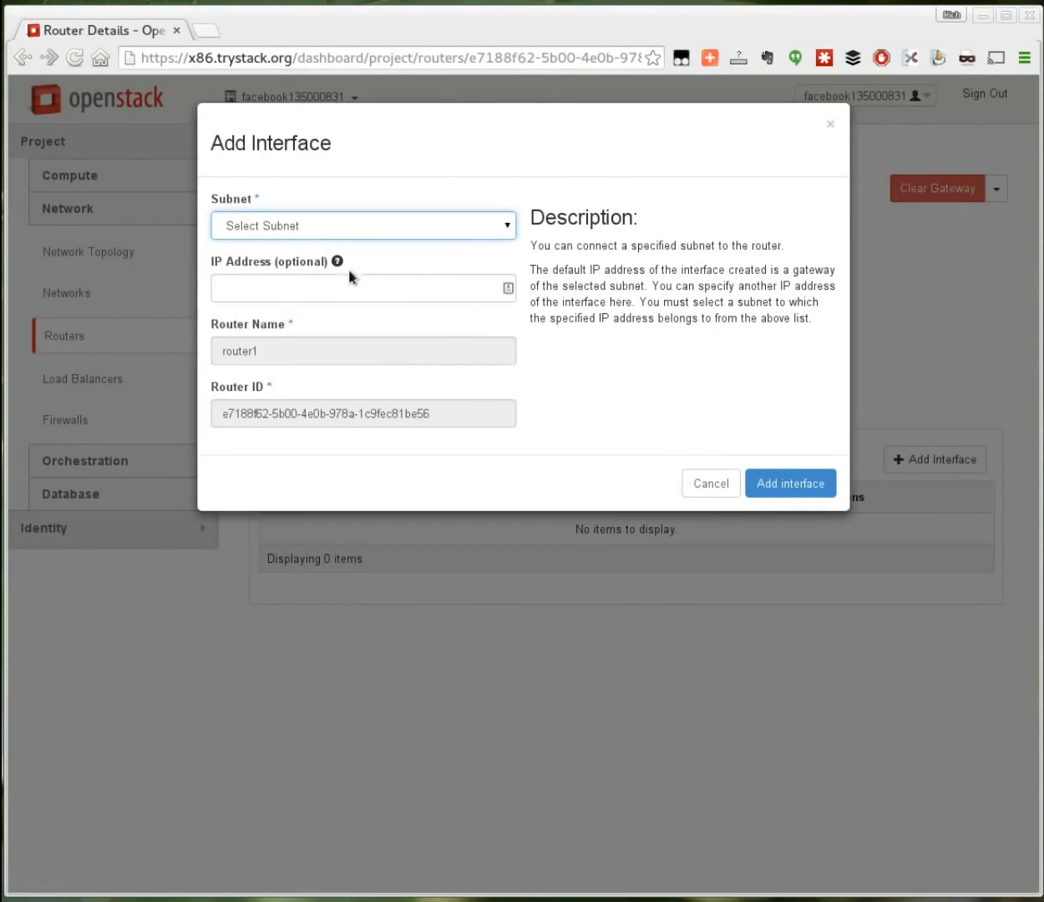
left_click(361, 226)
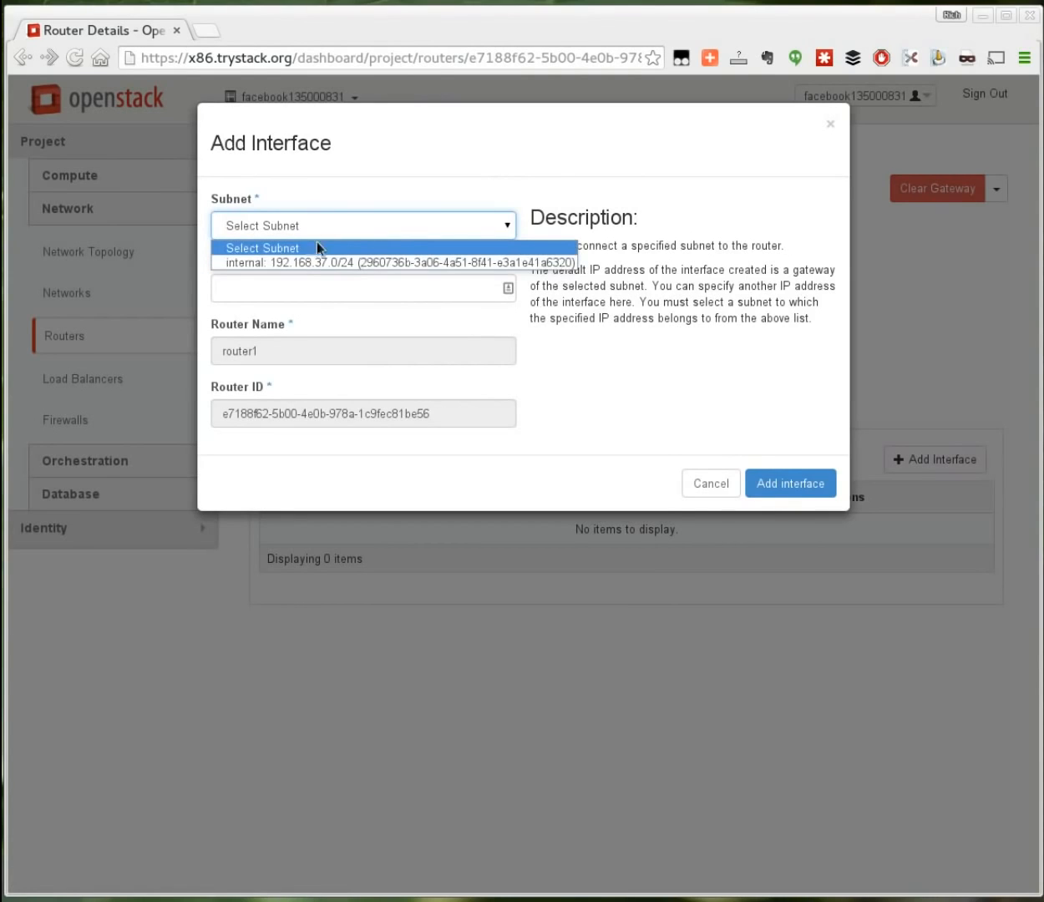
left_click(298, 265)
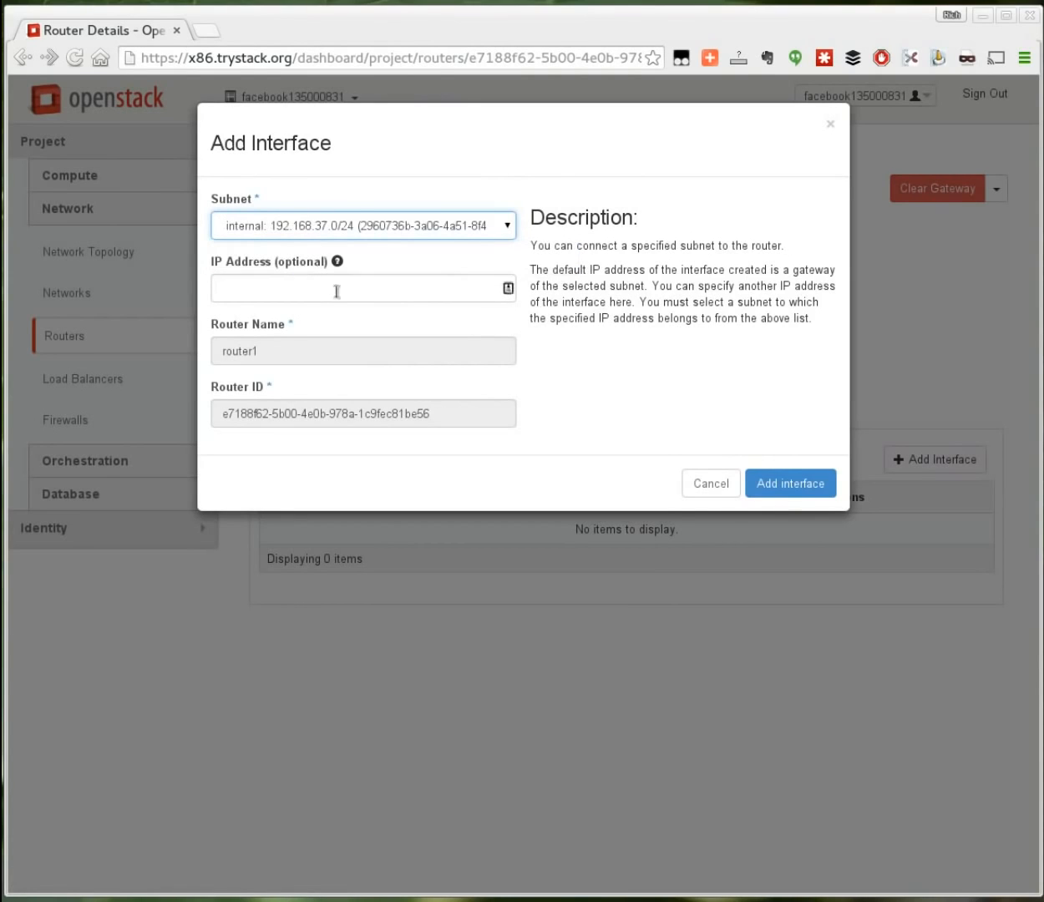
left_click(784, 483)
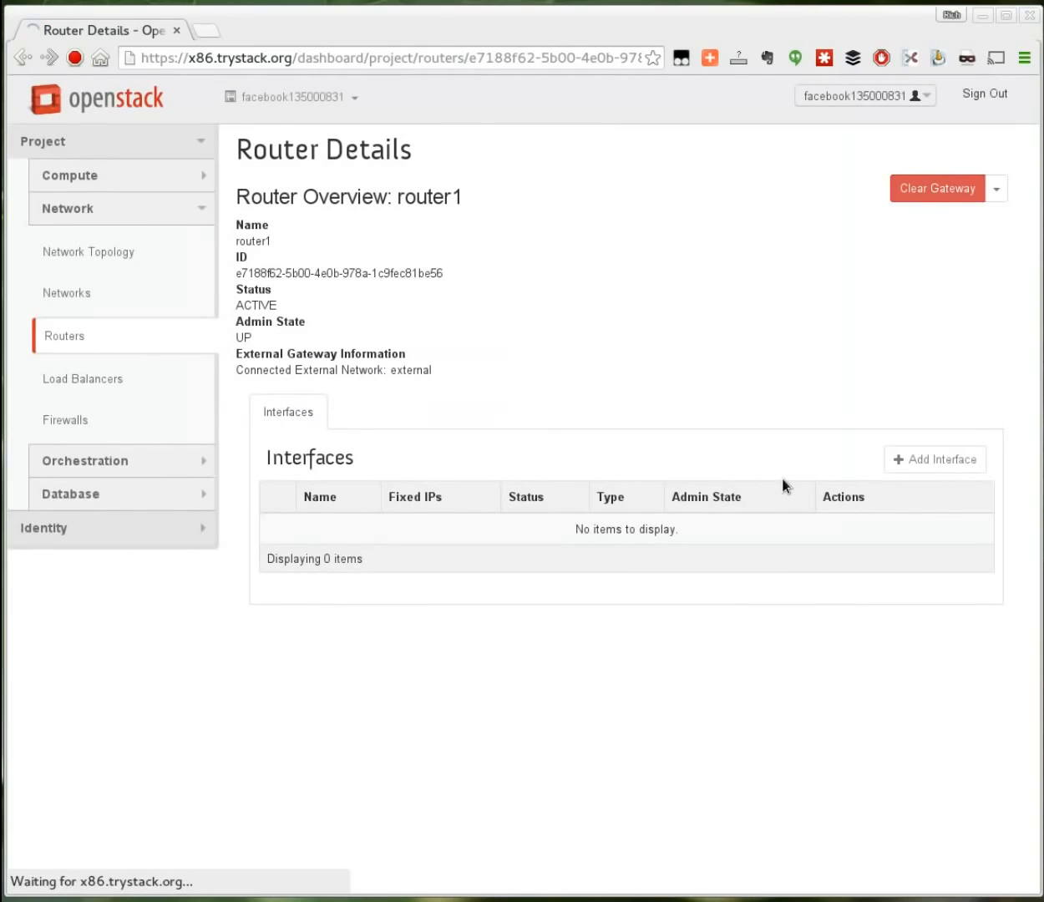
left_click(124, 246)
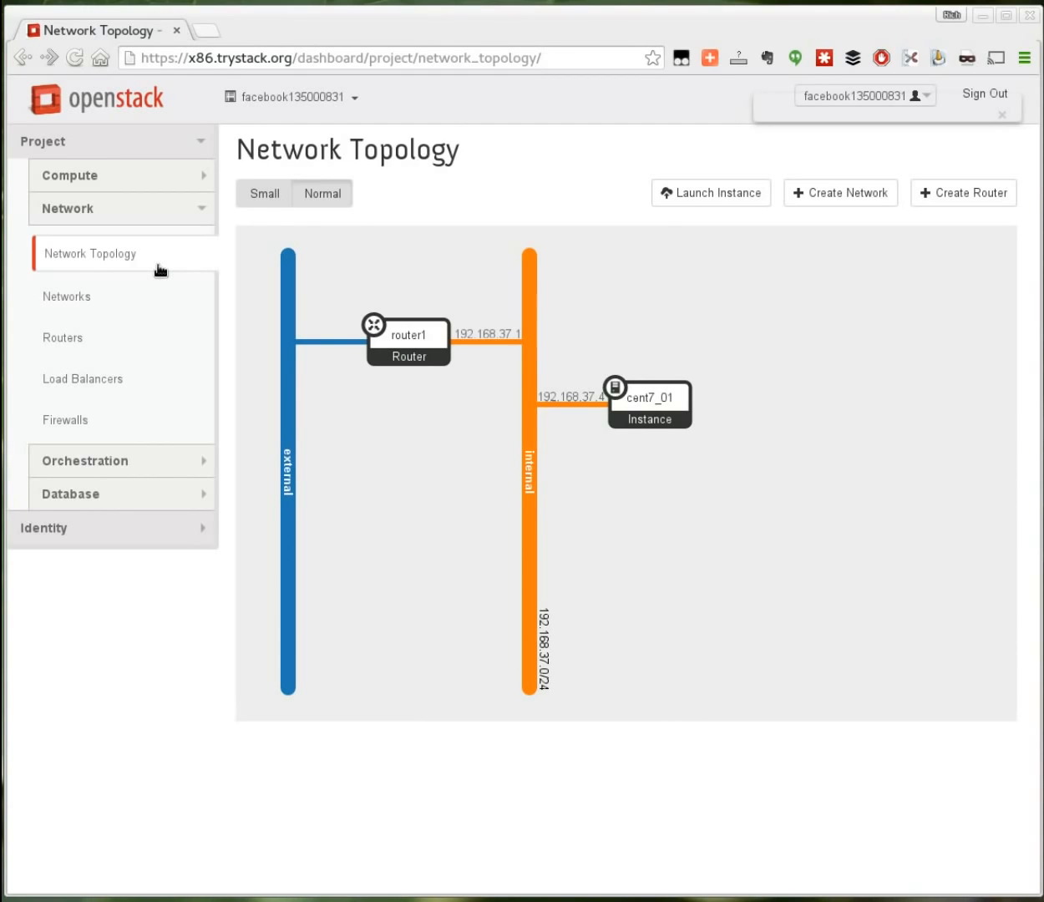
Step: Go to Compute > Access & Security and show the Security Groups tab with the default group
left_click(160, 179)
left_click(90, 393)
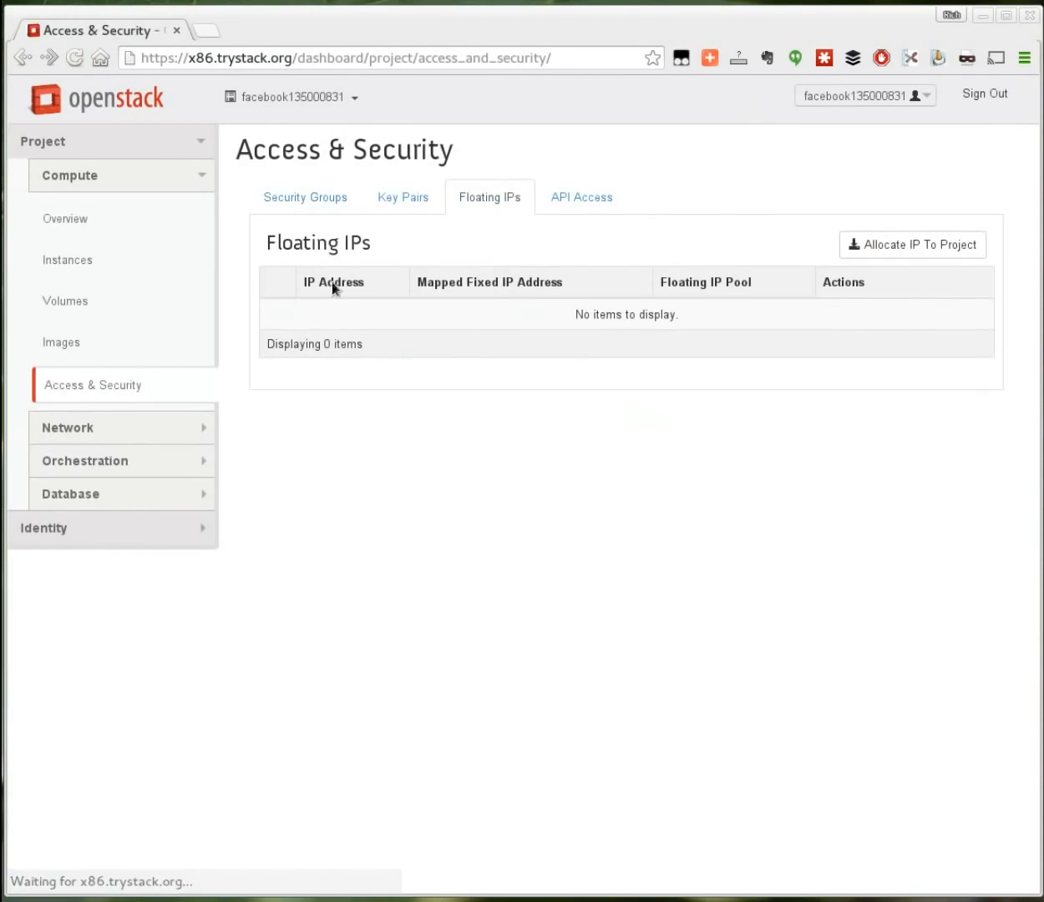
left_click(336, 206)
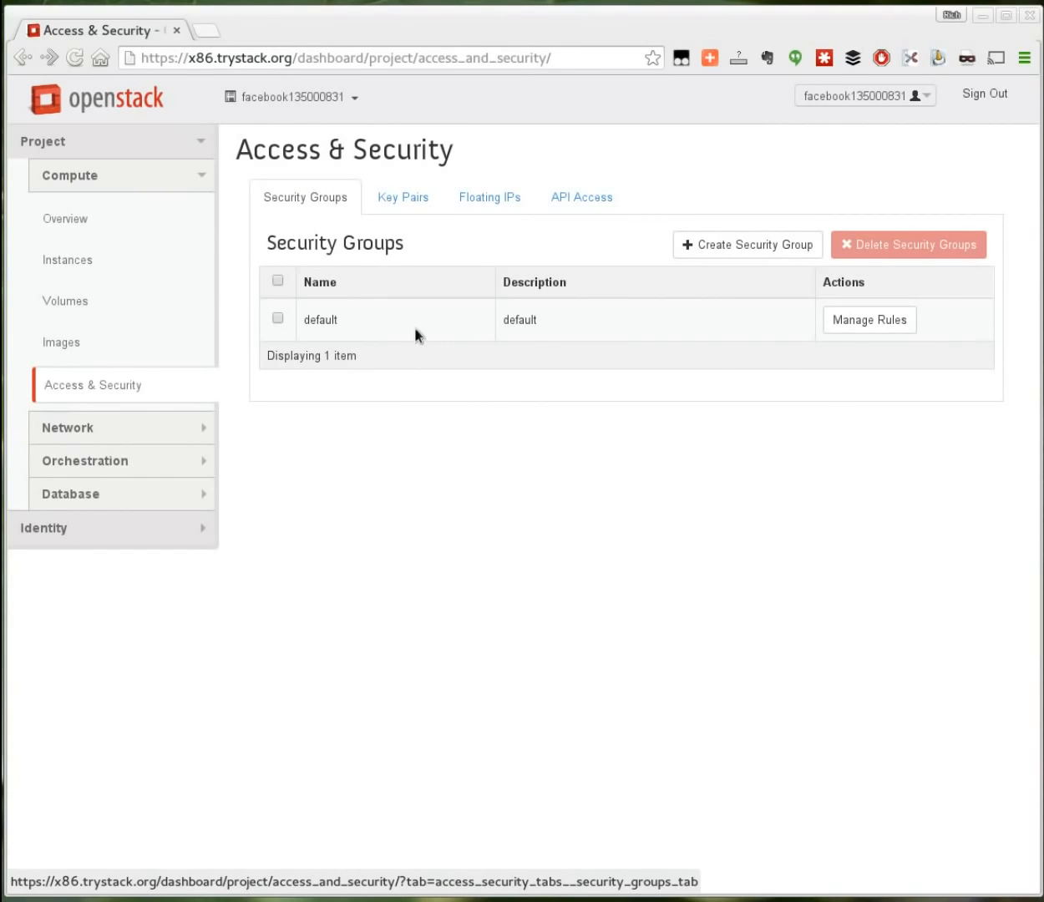
Step: Add a Custom ICMP rule with type -1 and code -1 from 0.0.0.0/0 to the default group
left_click(846, 328)
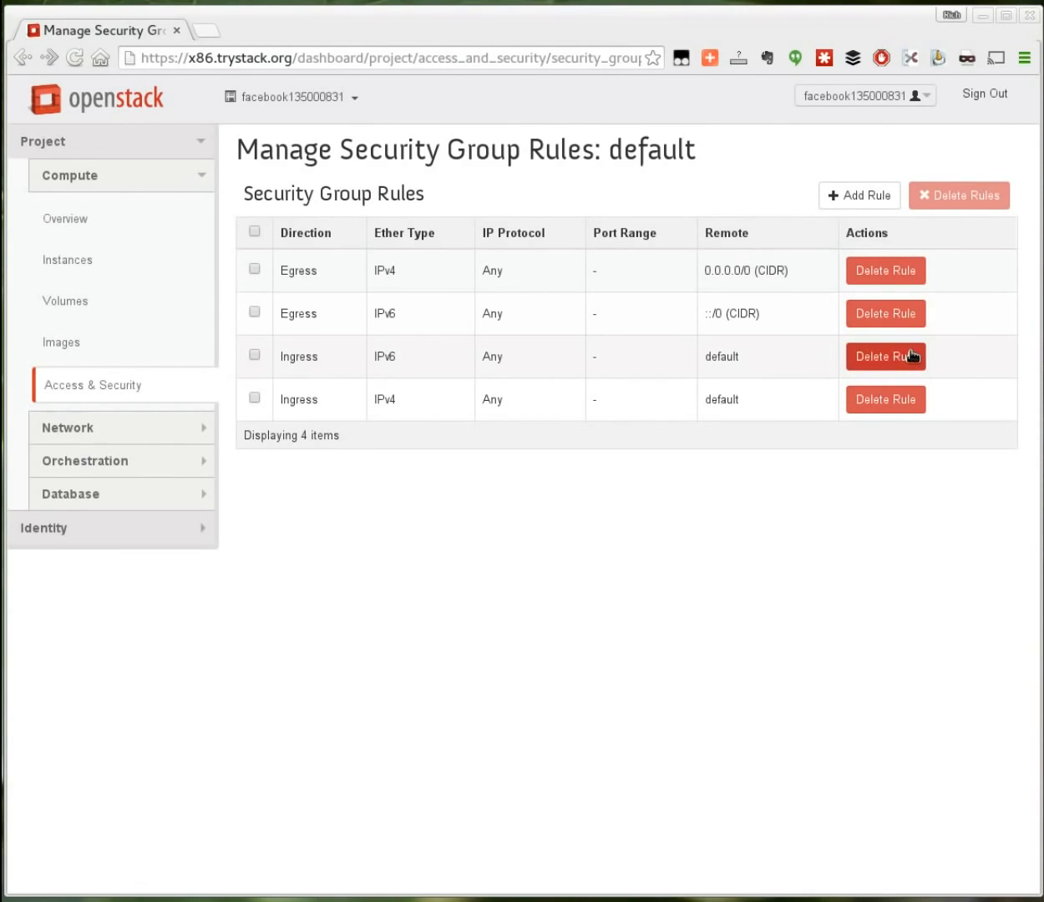
left_click(868, 197)
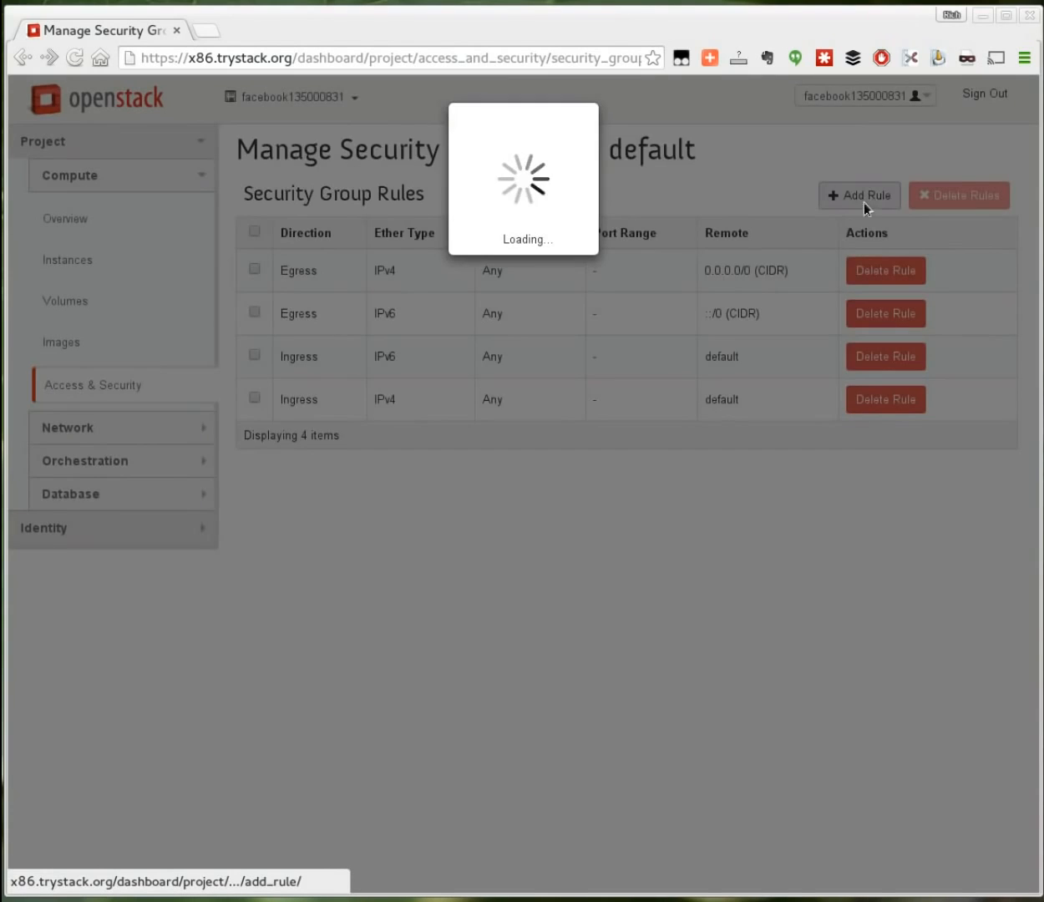
left_click(430, 224)
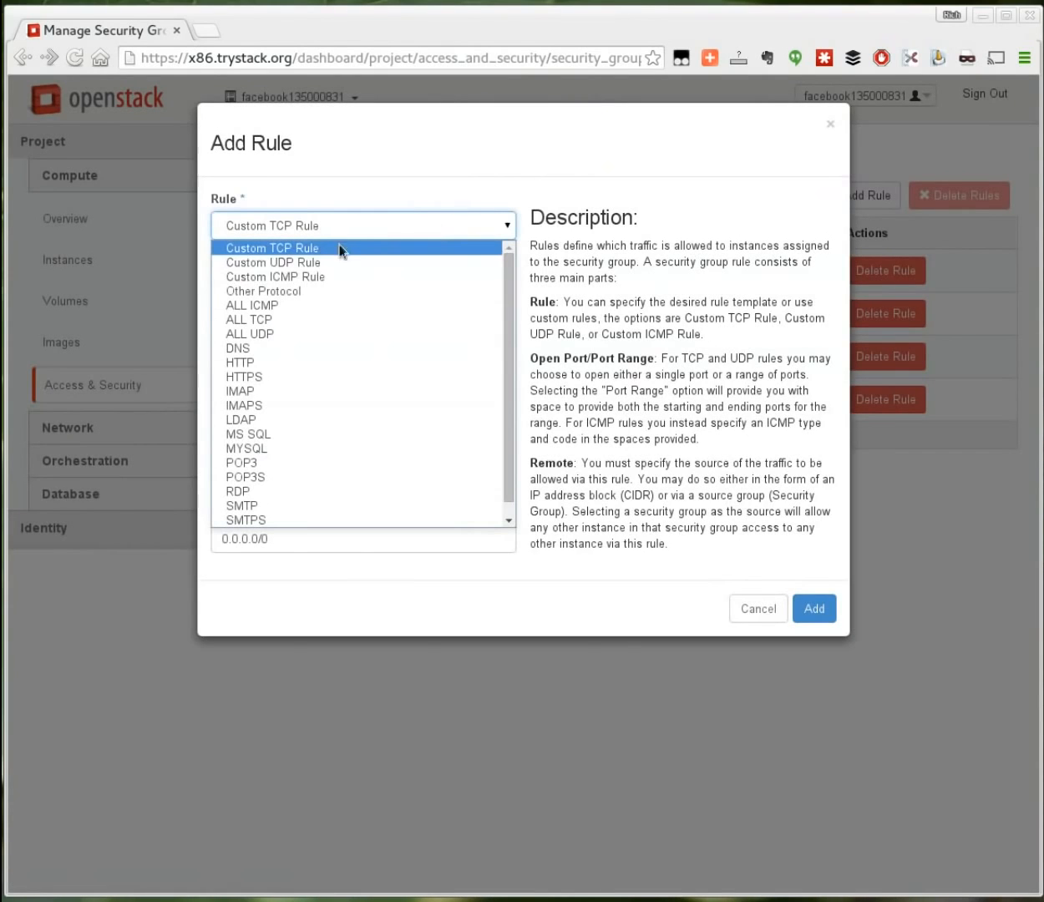
left_click(308, 279)
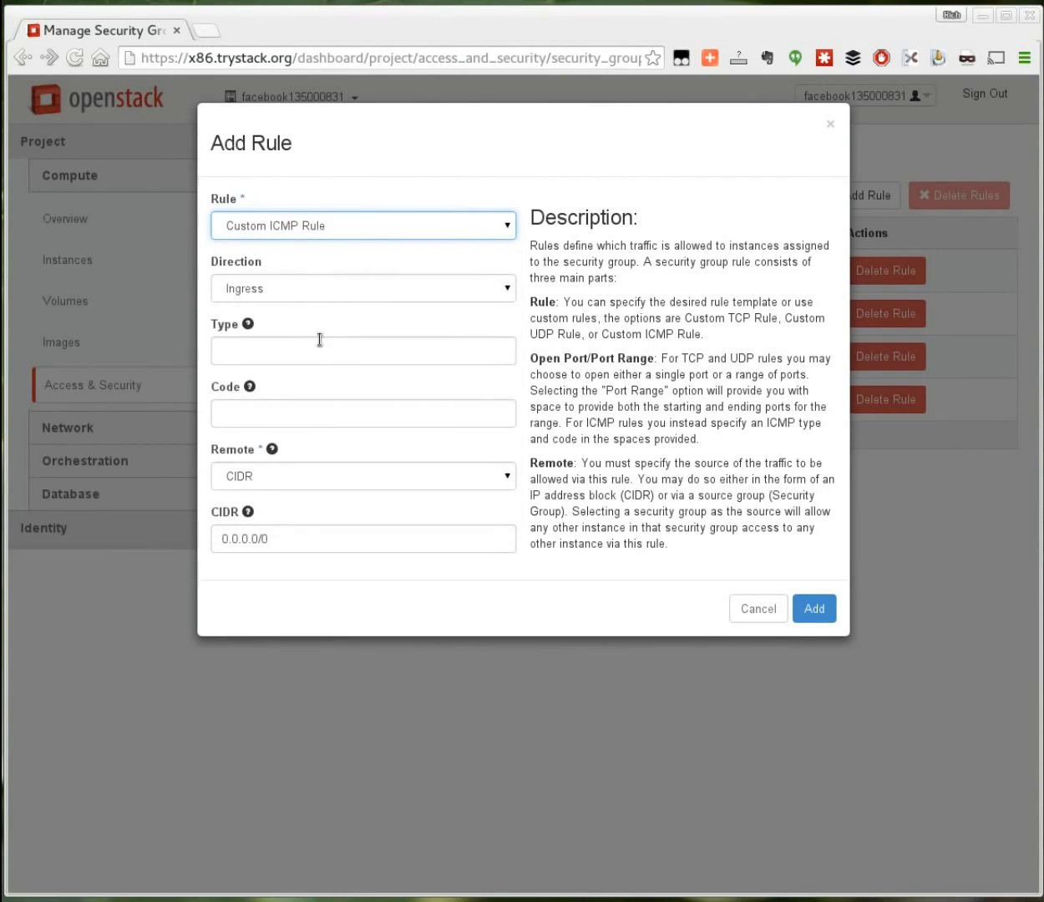
left_click(306, 360)
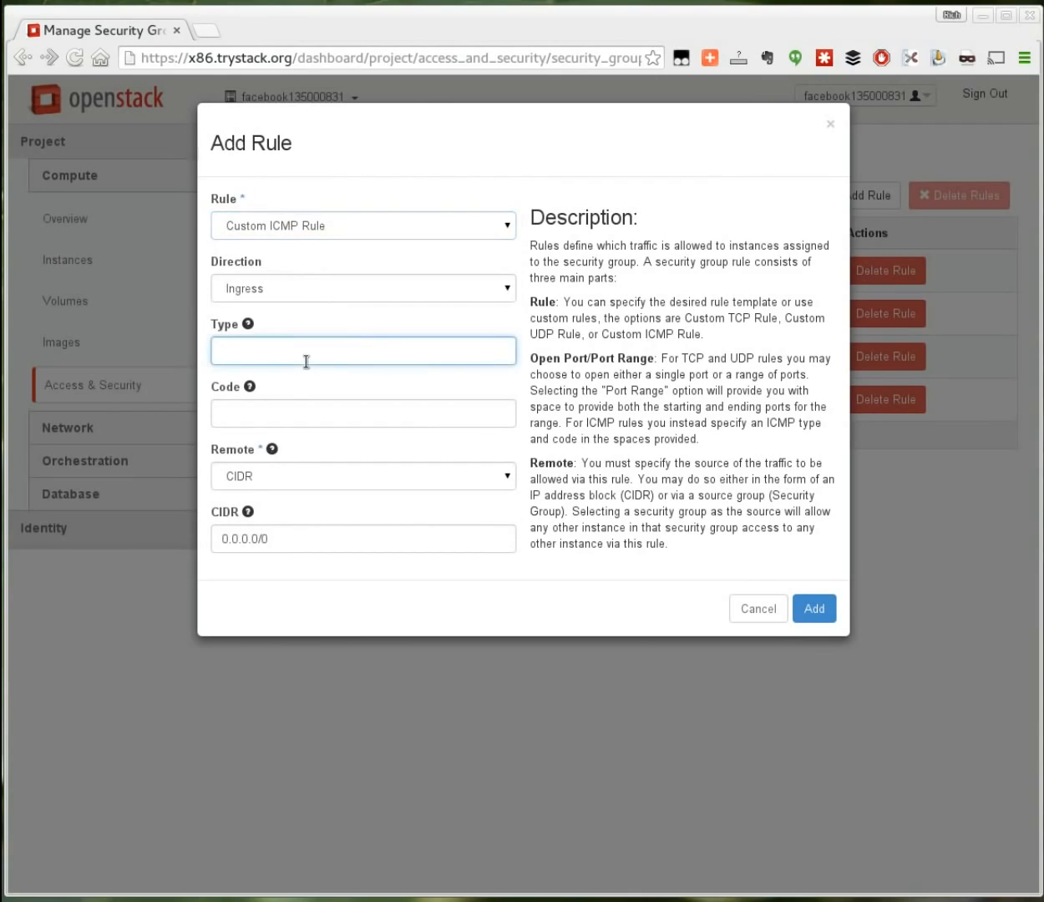
type("-1")
key("Tab")
type("-1")
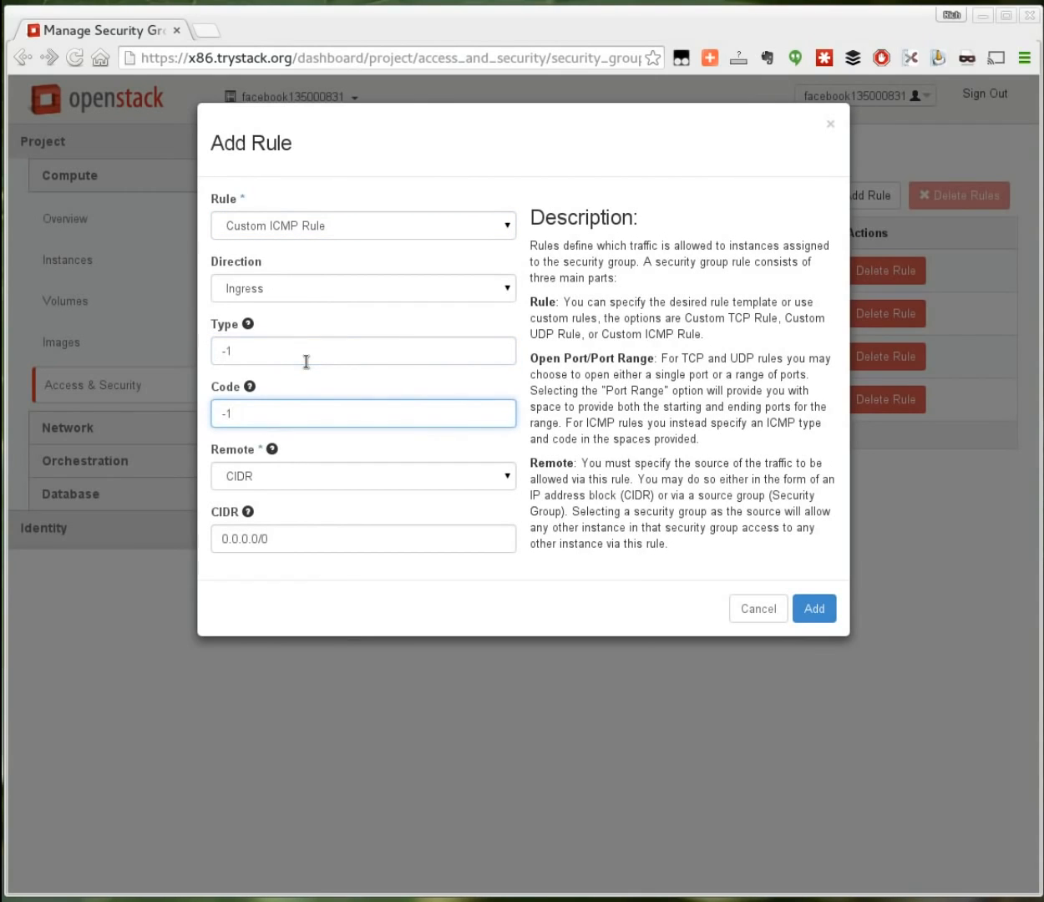
left_click(813, 608)
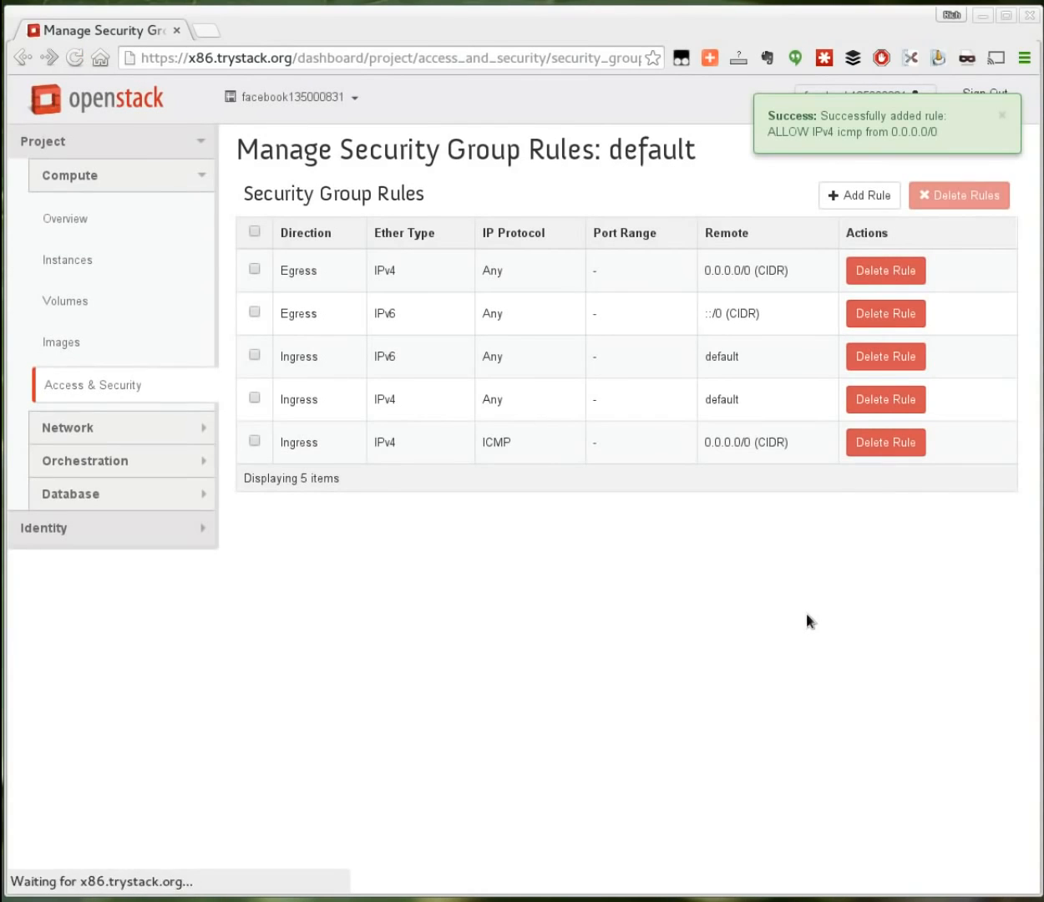
Step: Add a Custom TCP rule opening port 22 in the default group, then return to Overview
left_click(866, 196)
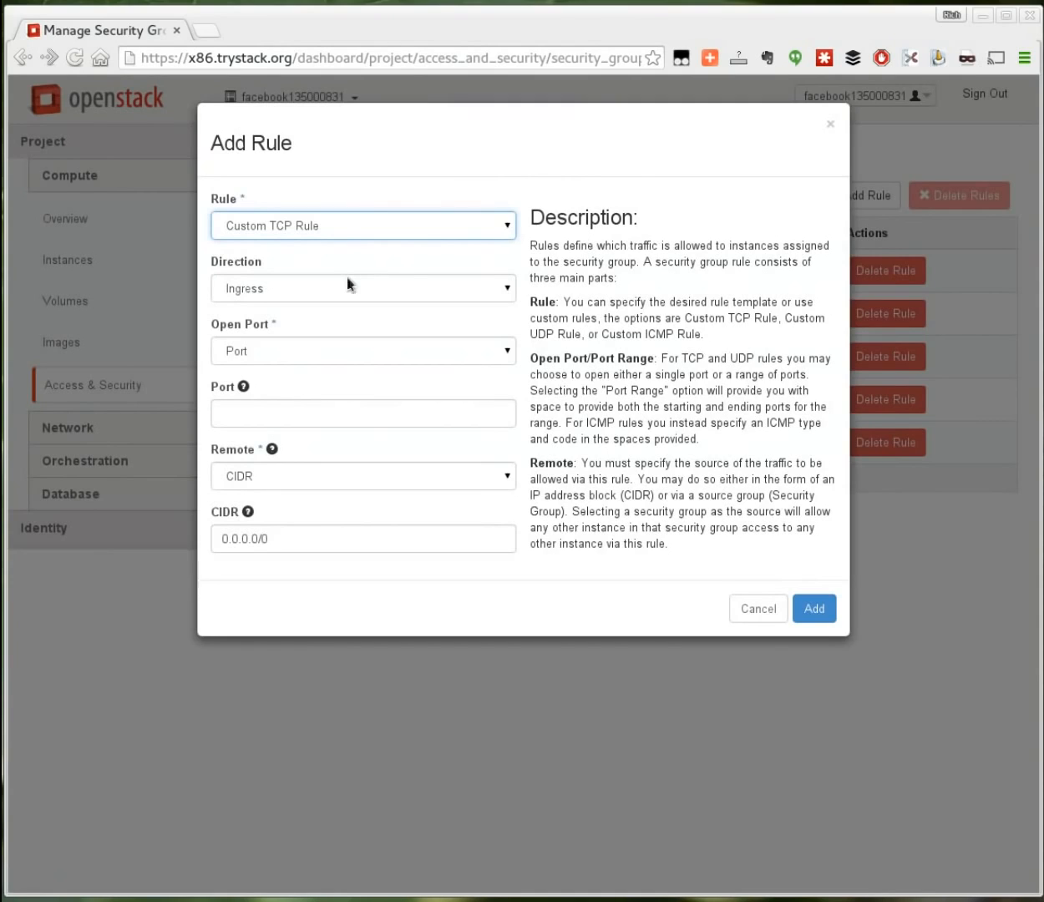
left_click(261, 409)
type("22")
left_click(812, 608)
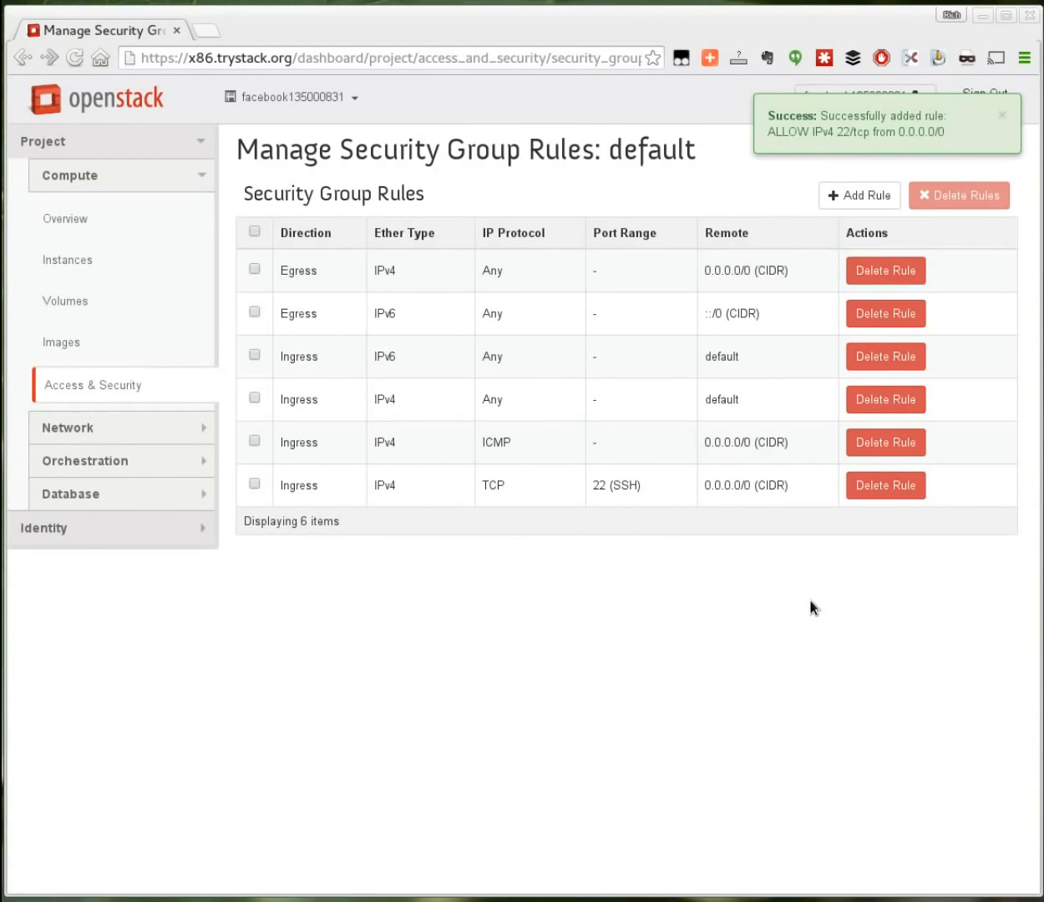
left_click(74, 218)
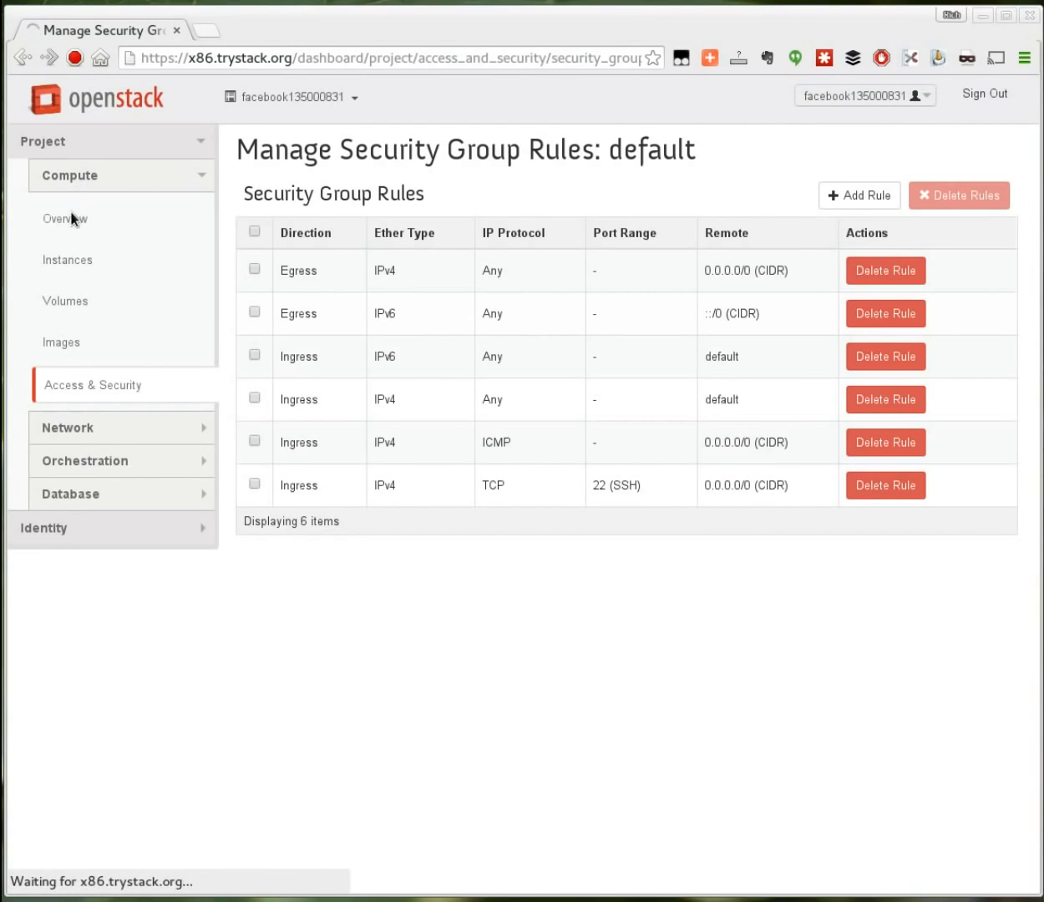
Step: Allocate 8.21.28.113 from the external pool, associate it with cent7_01, and select it for copying
left_click(101, 263)
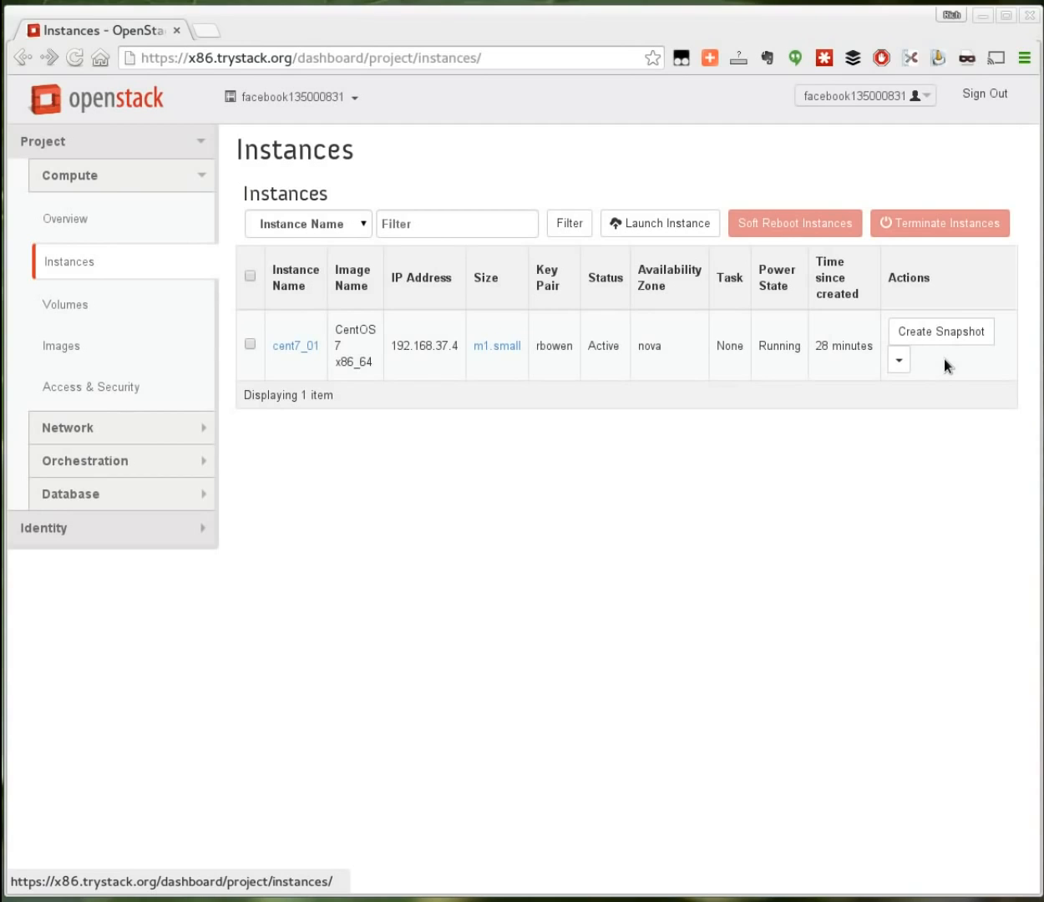
left_click(898, 359)
left_click(906, 393)
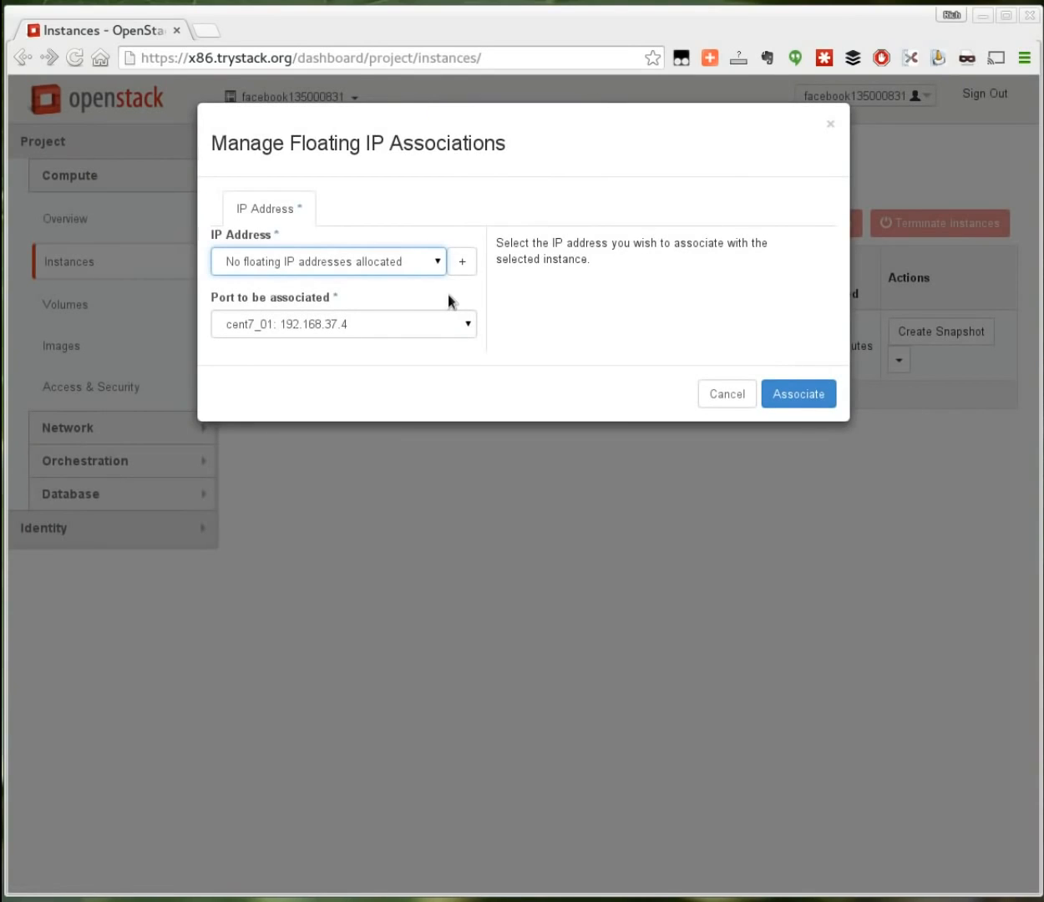
left_click(462, 263)
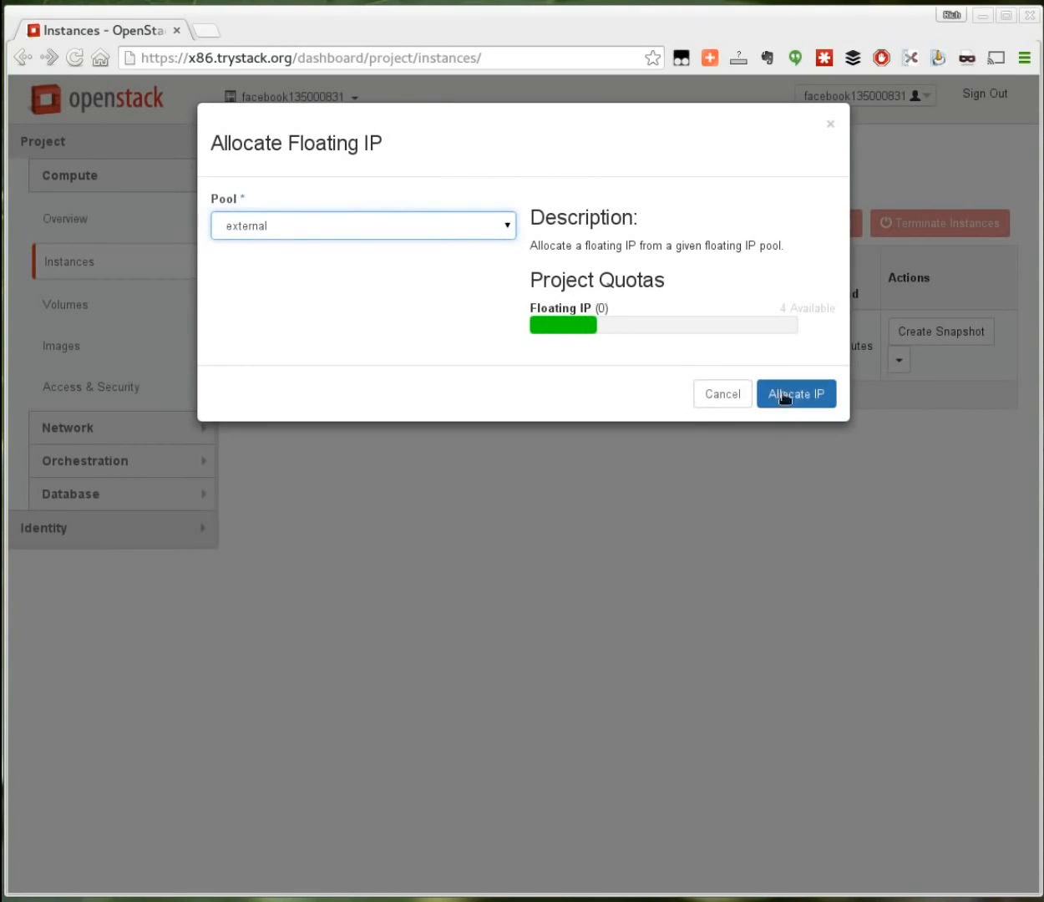
left_click(785, 394)
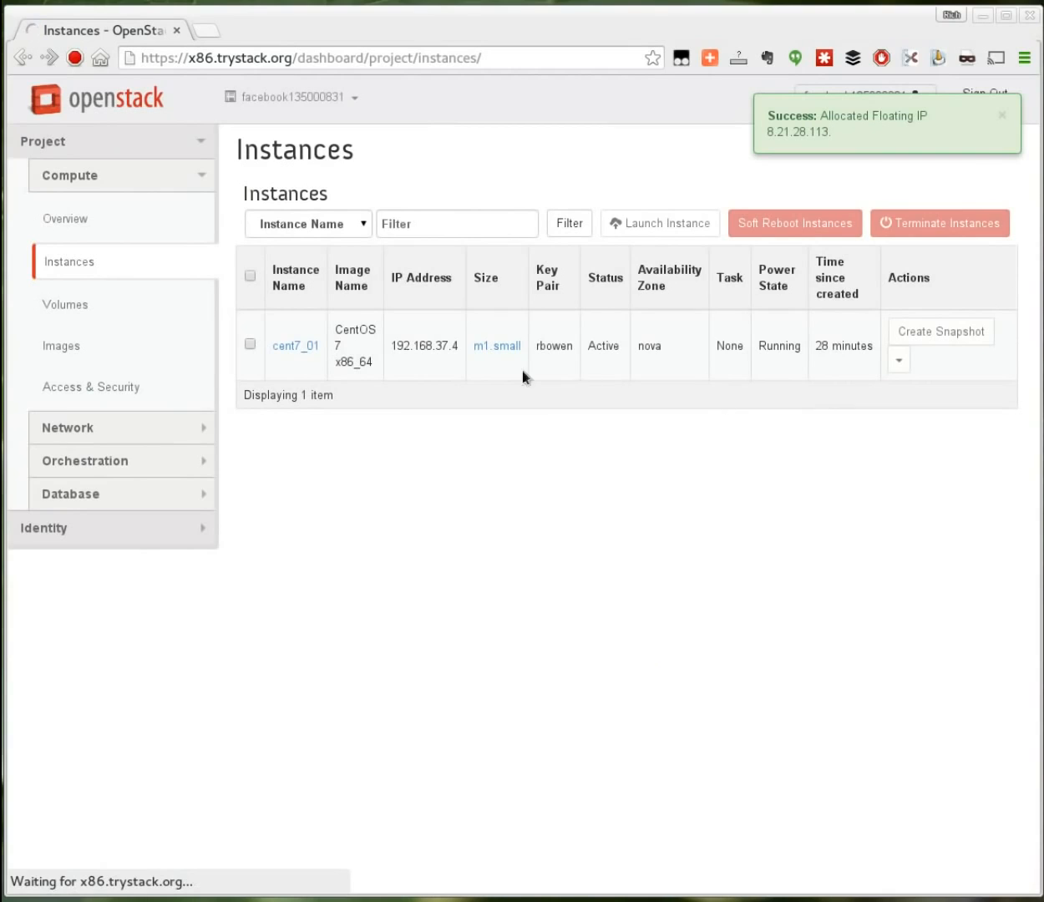
left_click_drag(391, 355, 455, 359)
key("ctrl+c")
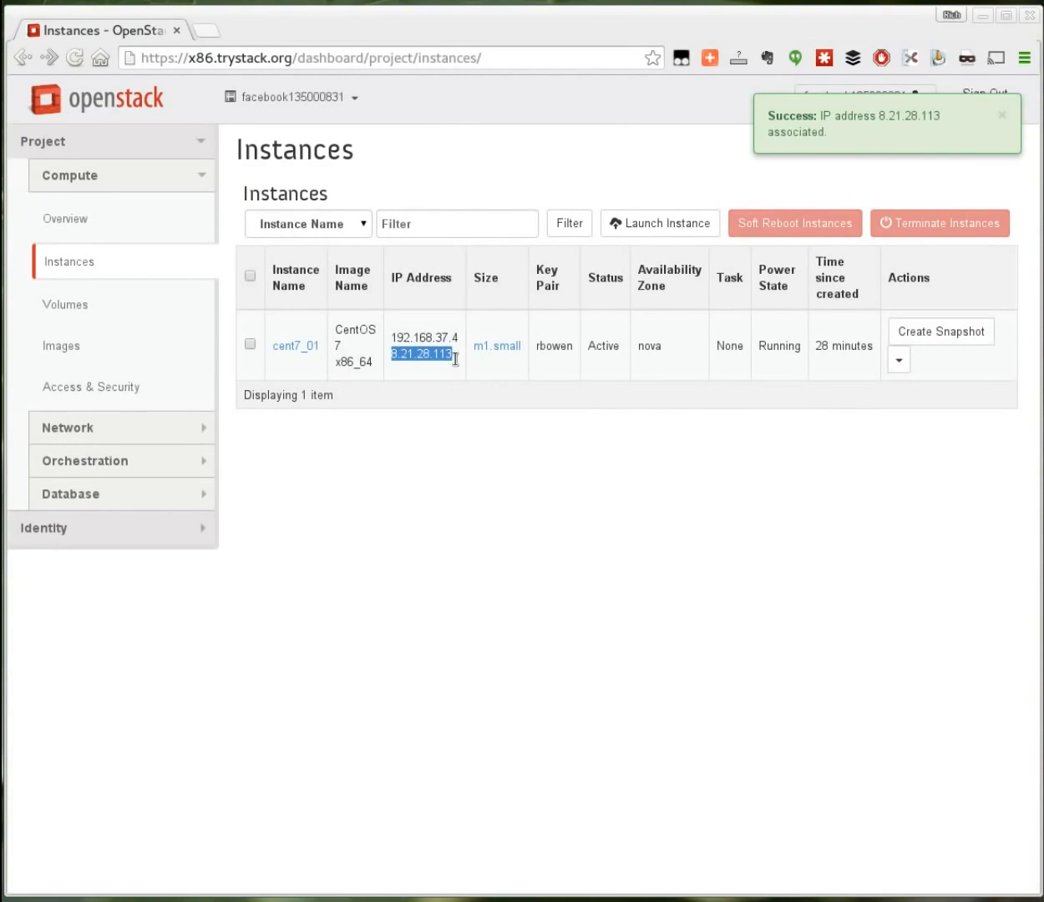
Step: In the terminal, ping 8.21.28.113 and stop it with Ctrl+C to see the statistics
key("alt+Tab")
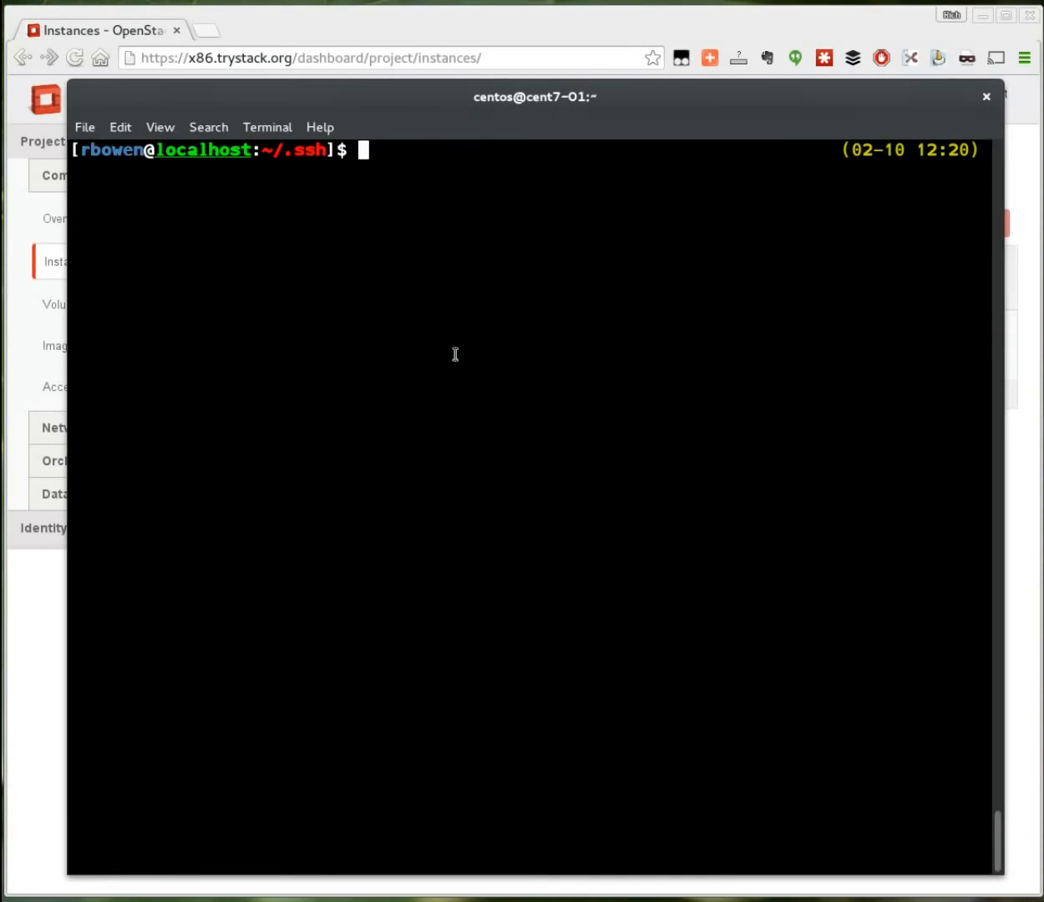
type("ping")
middle_click(455, 354)
key("Return")
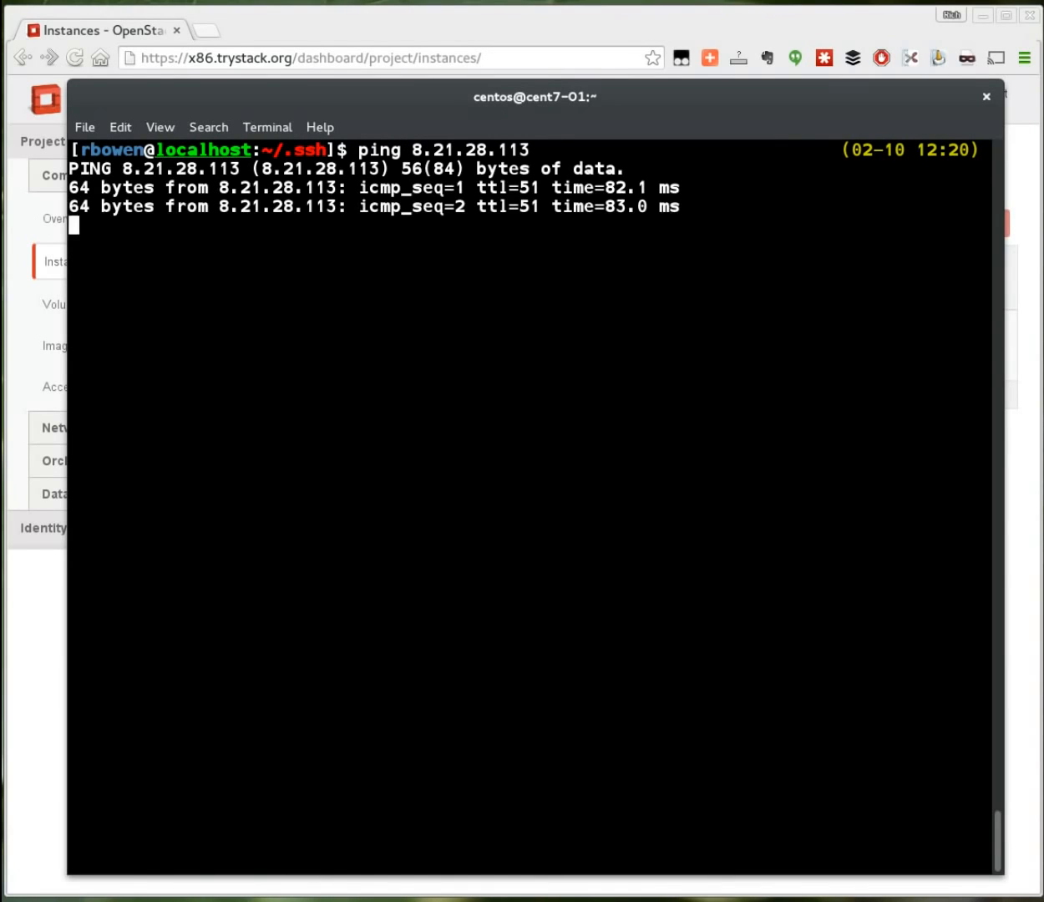
key("ctrl+c")
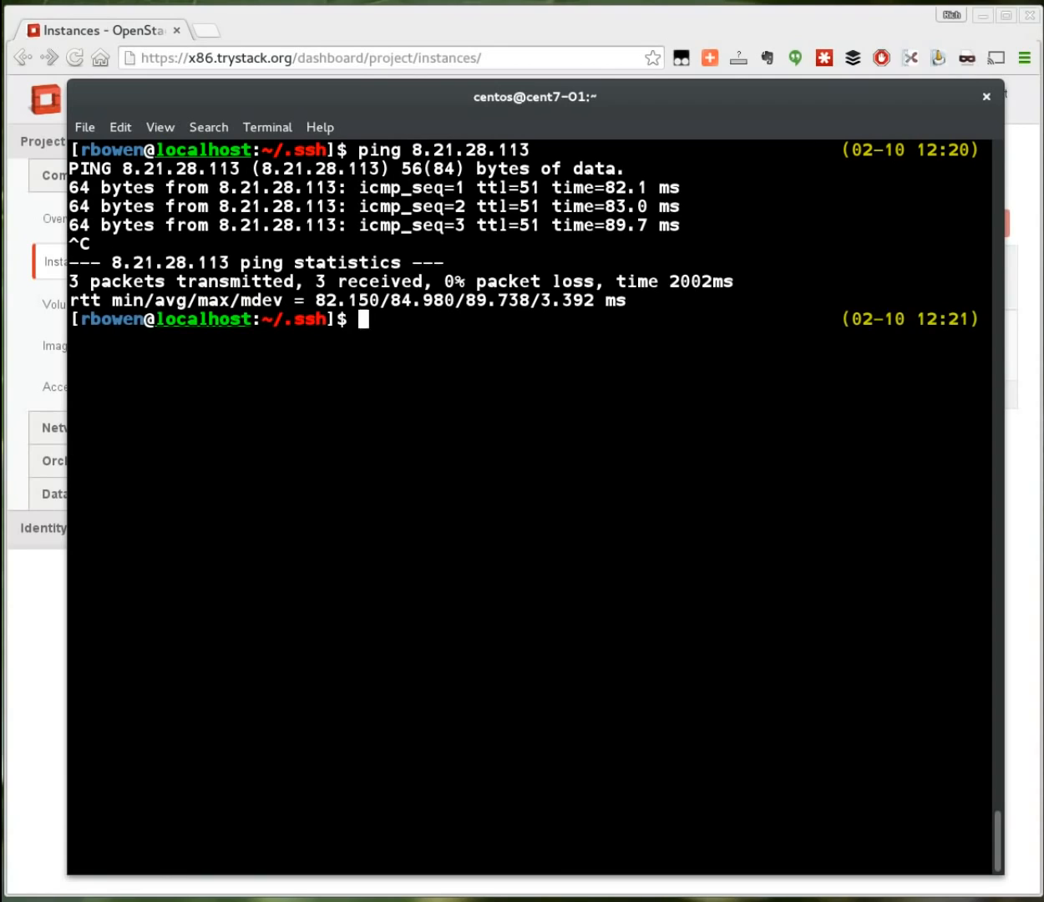
type("ssh centos@")
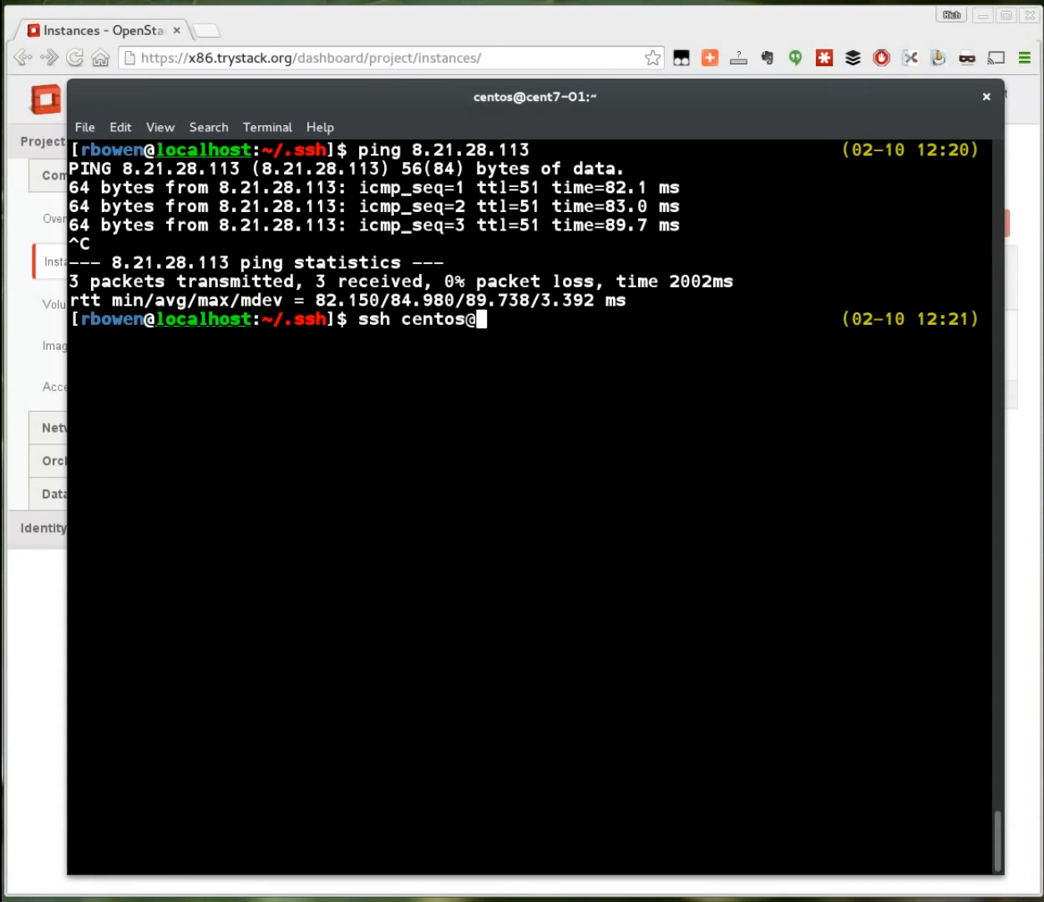
key("ctrl+shift+v")
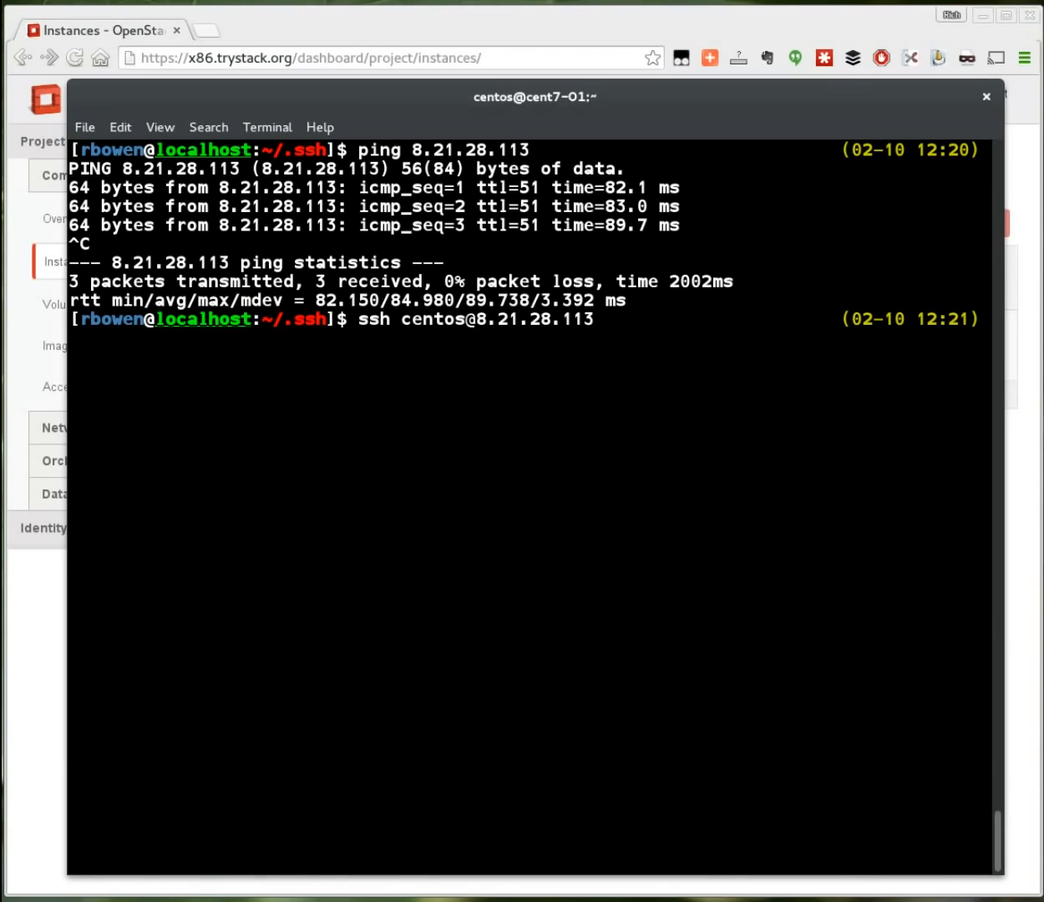
key("Return")
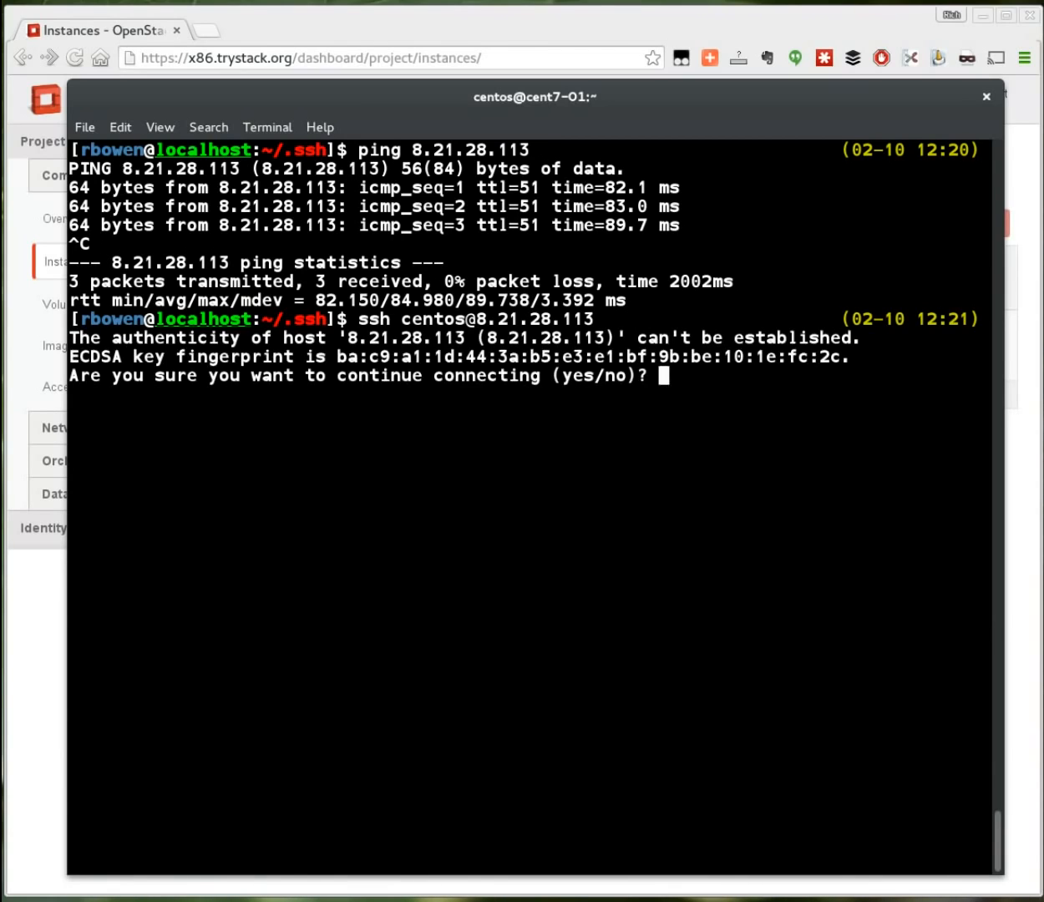
type("yes")
key("Return")
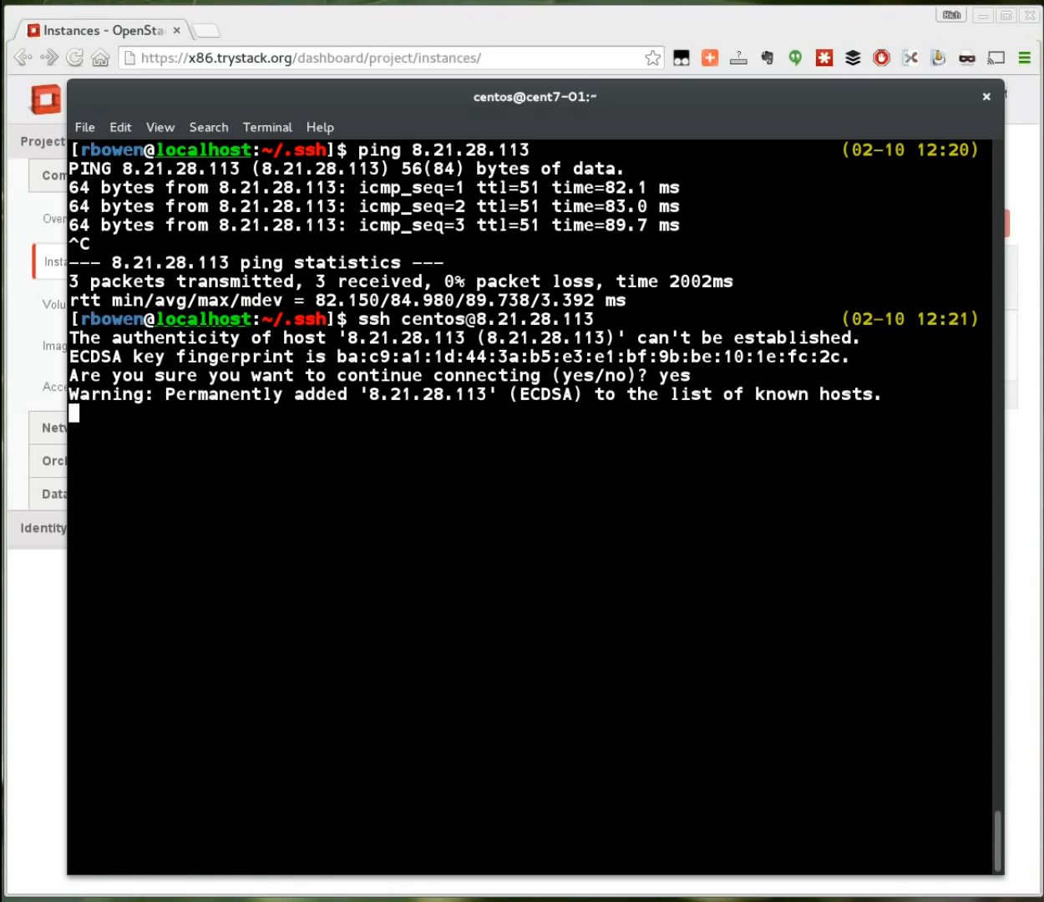